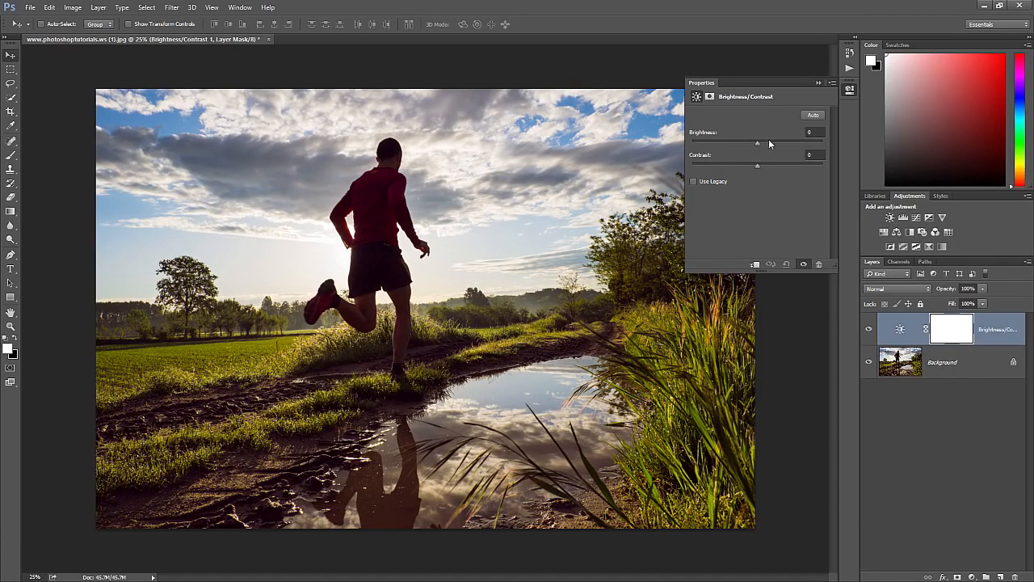
Step: Set the adjustment layer's brightness to 140 and split the white end of its underlying-layer Blend If range to 0 / 164
drag(768, 140, 822, 152)
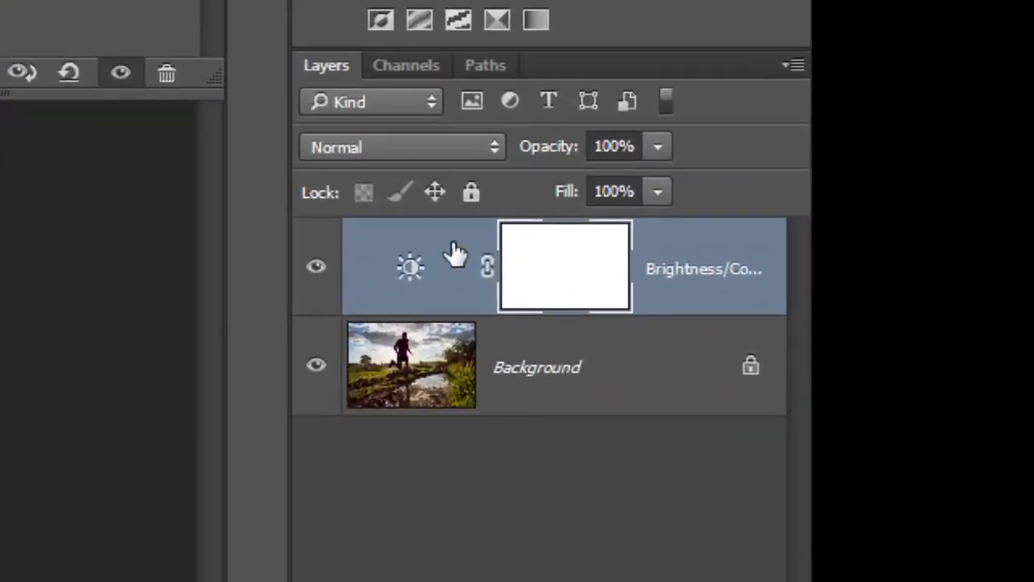
right_click(914, 323)
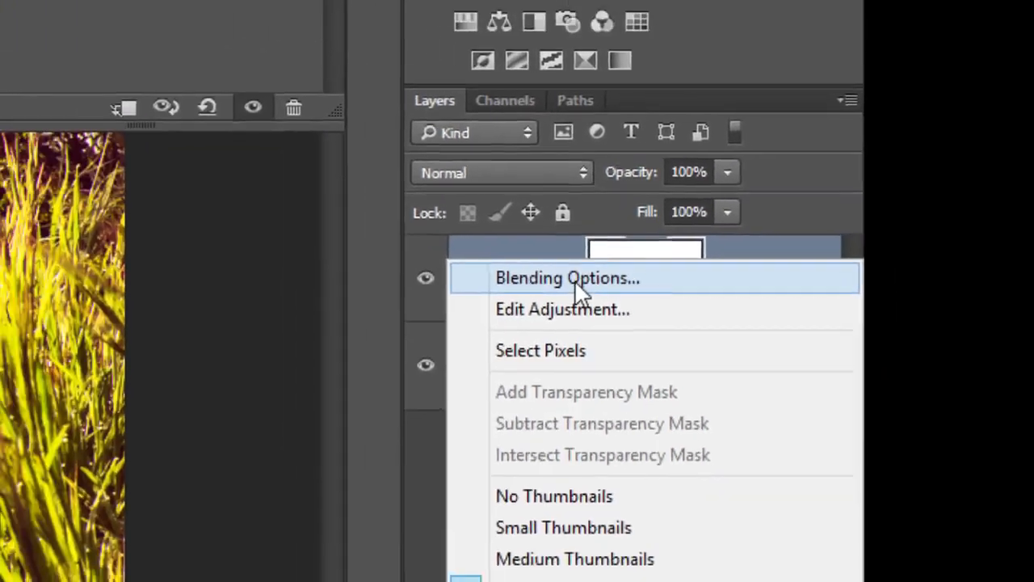
click(485, 269)
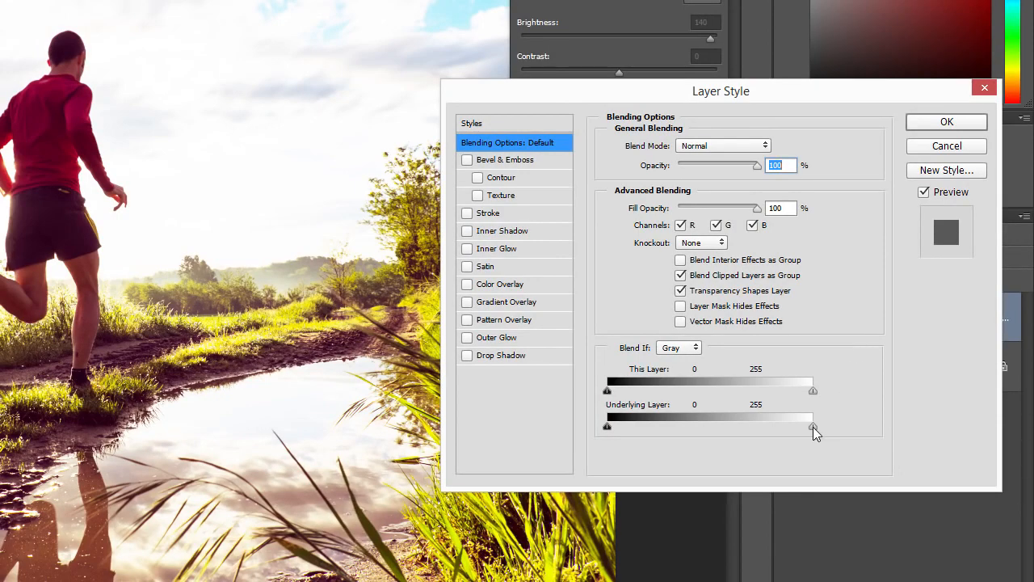
drag(812, 428, 562, 433)
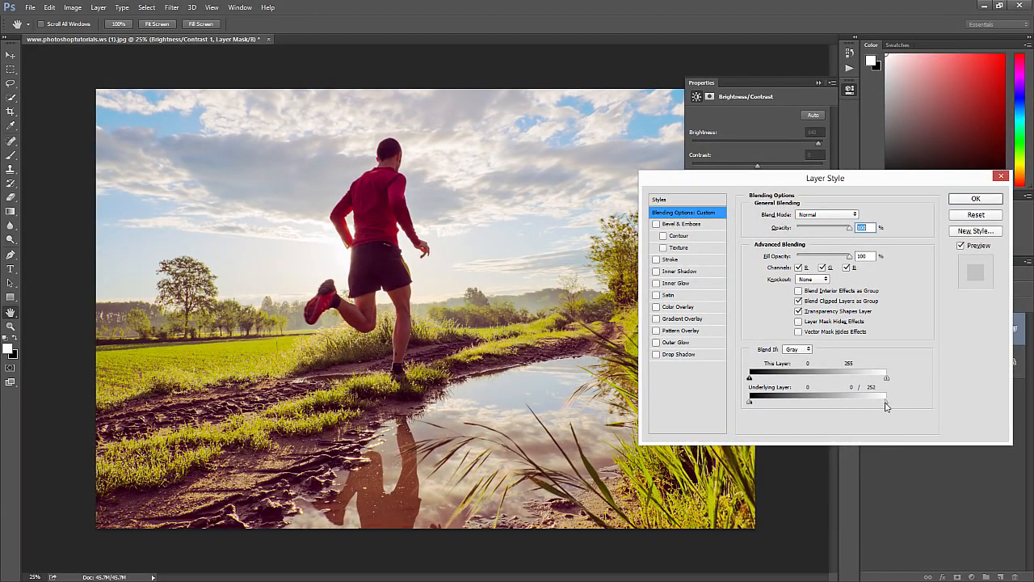
drag(886, 405, 839, 406)
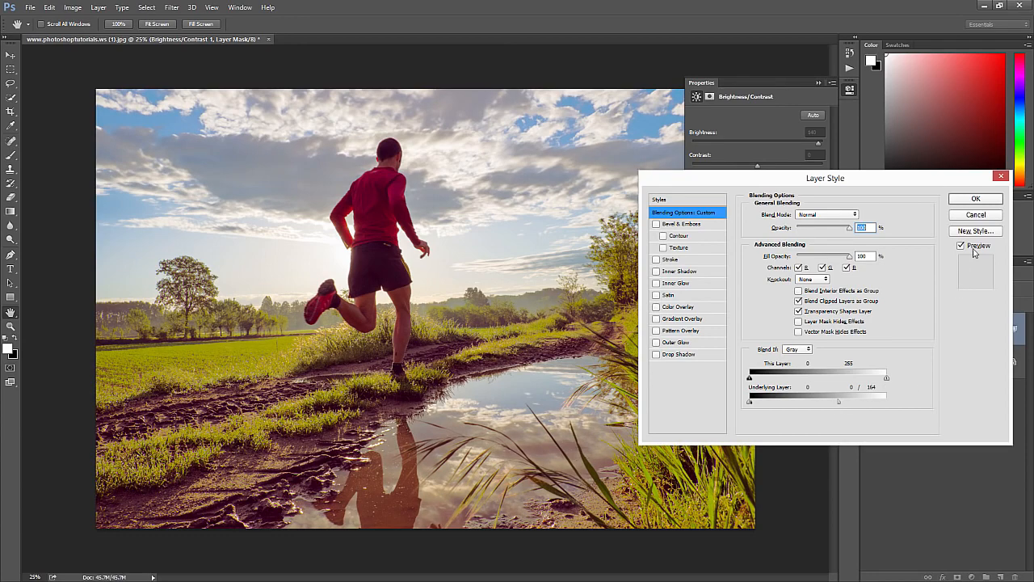
Step: Compare the runner photo with and without the custom blending, and accept the layer style
click(961, 245)
click(975, 246)
click(975, 246)
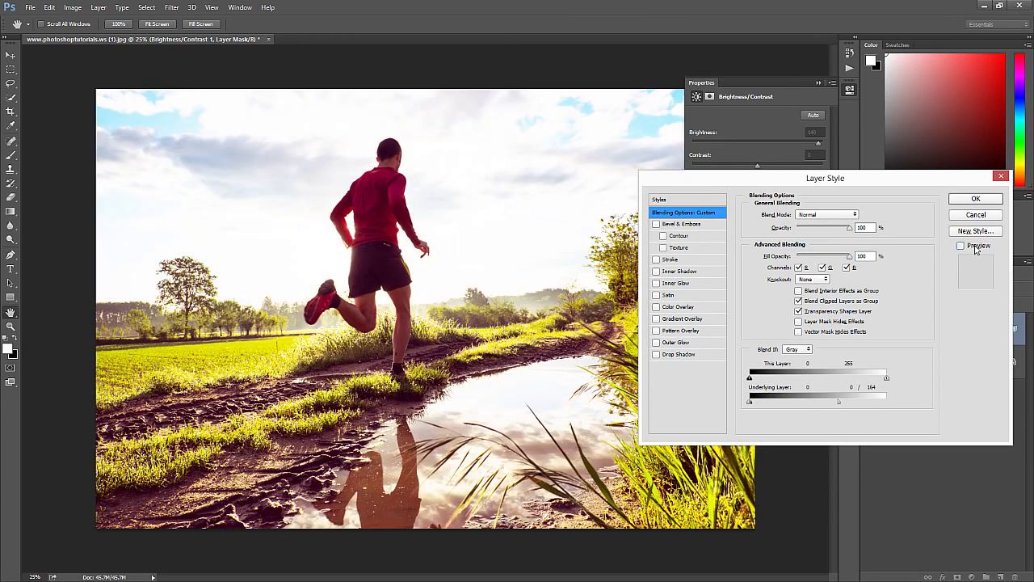
click(975, 249)
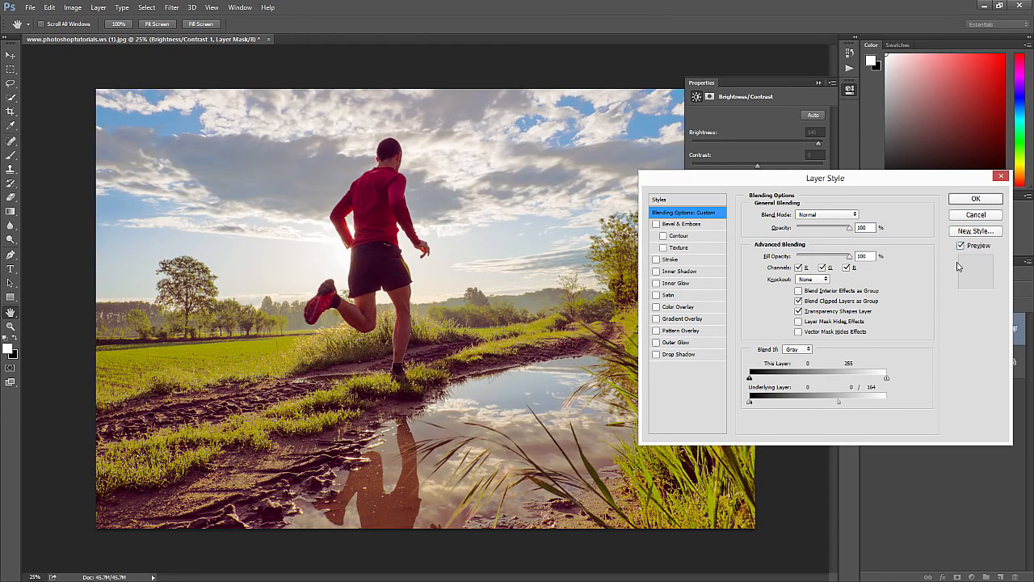
click(975, 198)
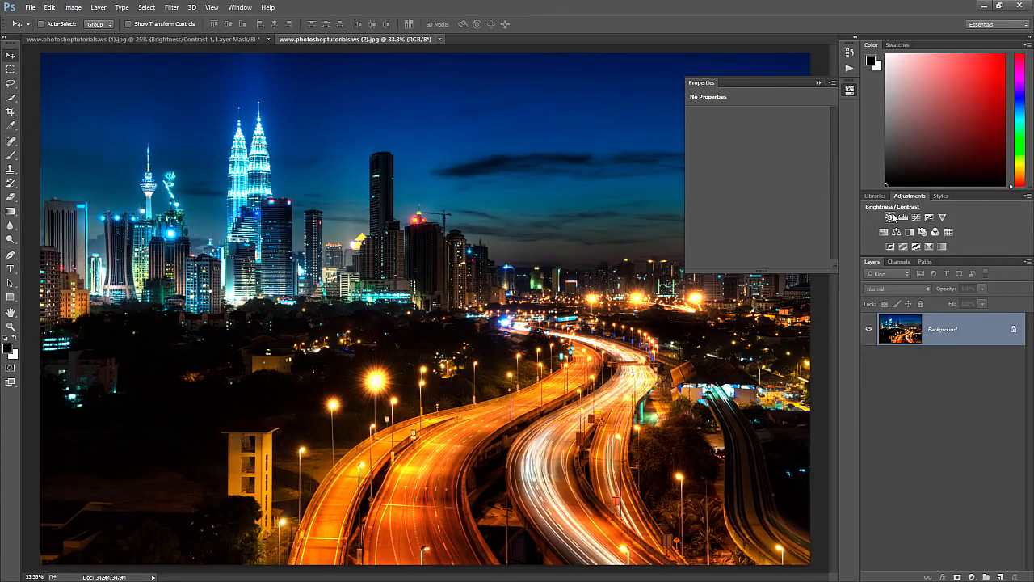
Step: Add a Brightness/Contrast adjustment layer to the night city photo and set its contrast to 100
click(890, 217)
key(ctrl+minus)
key(ctrl+minus)
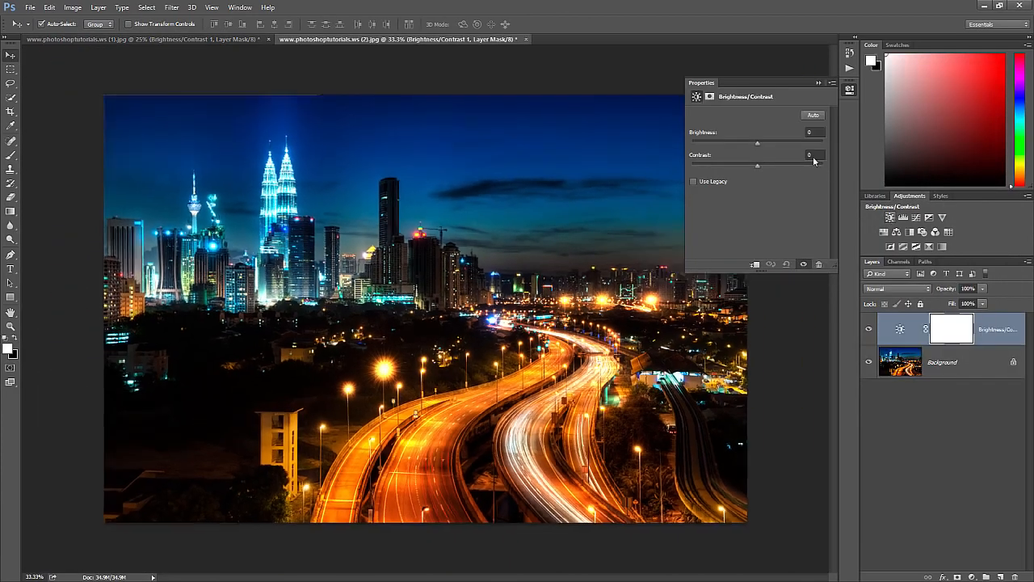
key(ctrl+plus)
drag(757, 166, 848, 164)
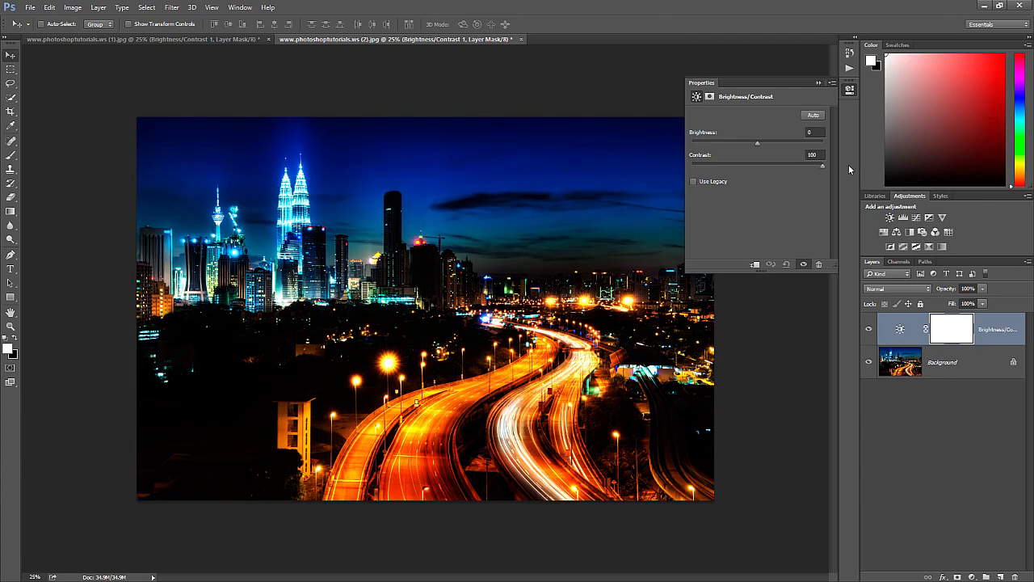
Step: In the contrast layer's Blend If settings, split the underlying layer's black end to 55 / 255 and adjust its white end
right_click(998, 331)
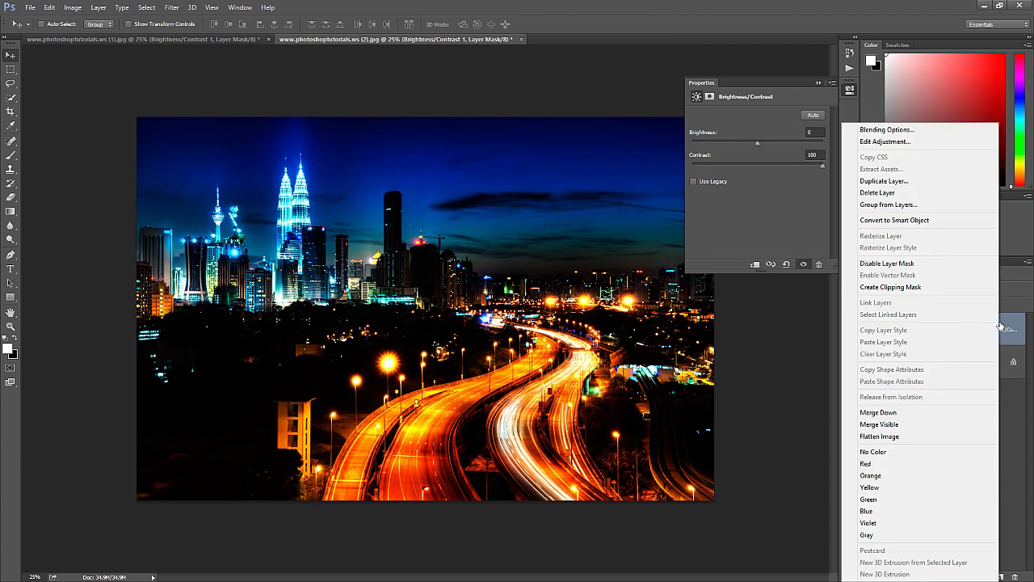
click(909, 139)
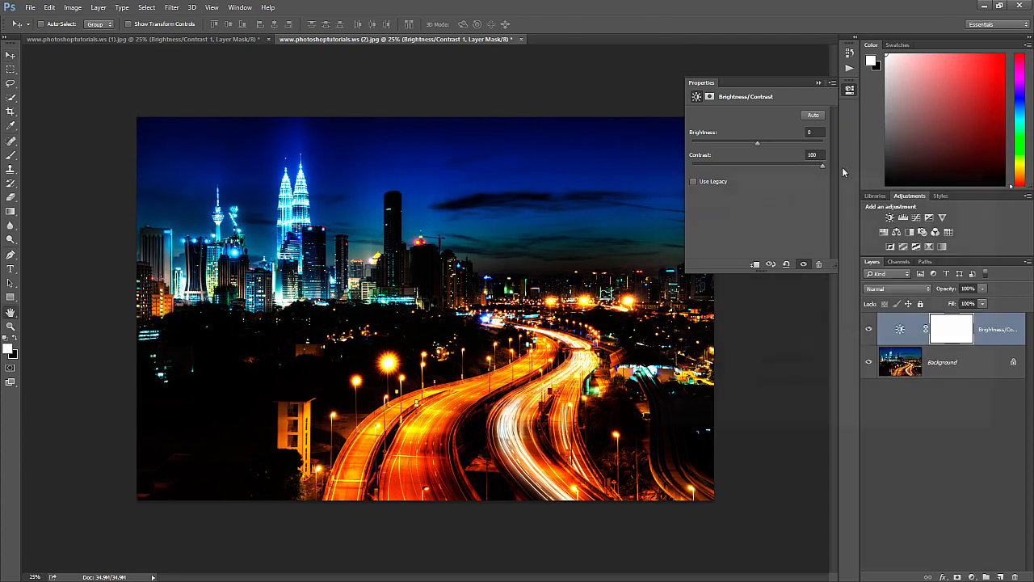
key(alt)
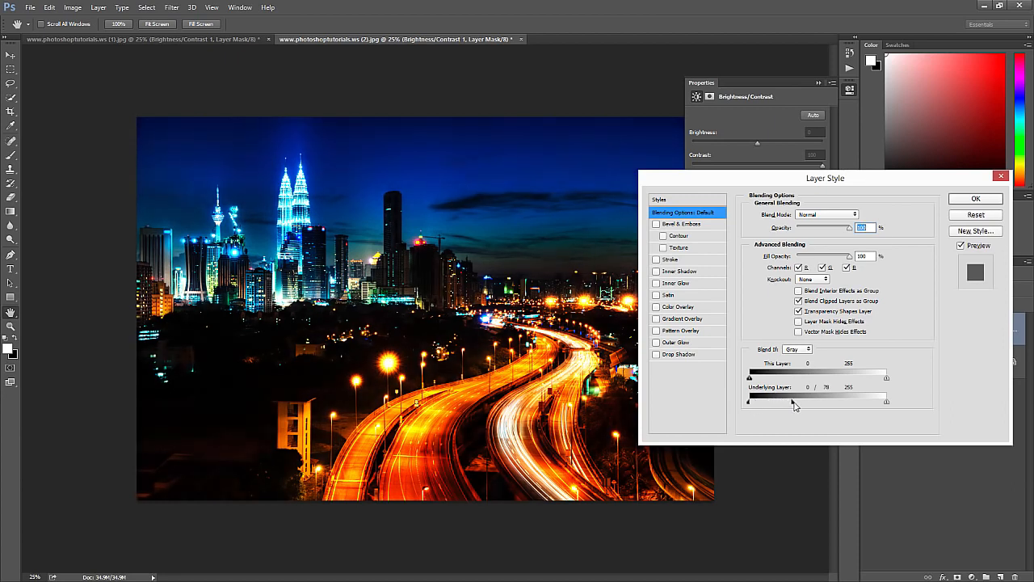
drag(792, 400, 887, 412)
drag(750, 404, 803, 406)
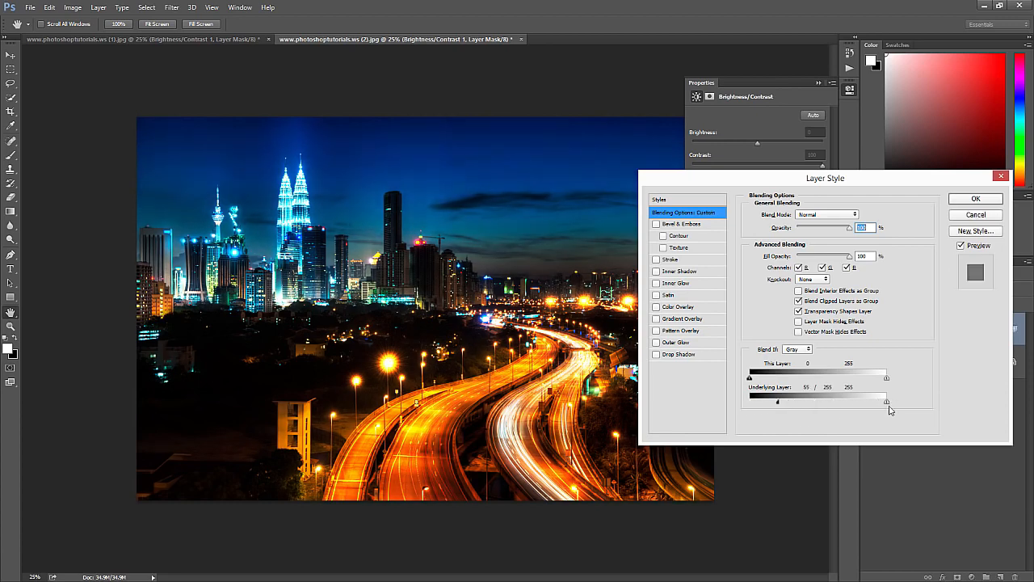
drag(888, 405, 886, 406)
drag(888, 403, 876, 403)
Step: Compare the city photo with and without the contrast layer's blending settings
click(961, 246)
click(966, 248)
click(966, 248)
click(965, 248)
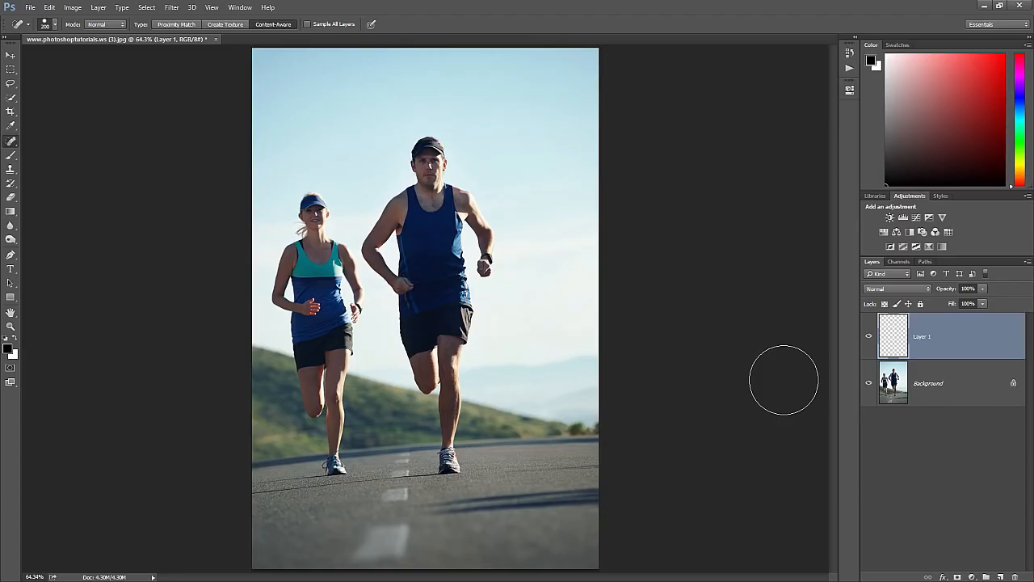
Step: Enable sampling of all layers and remove the woman runner with the Content-Aware Spot Healing Brush on the blank Layer 1
mouse_move(296, 203)
mouse_down()
mouse_move(333, 432)
mouse_move(329, 279)
mouse_up()
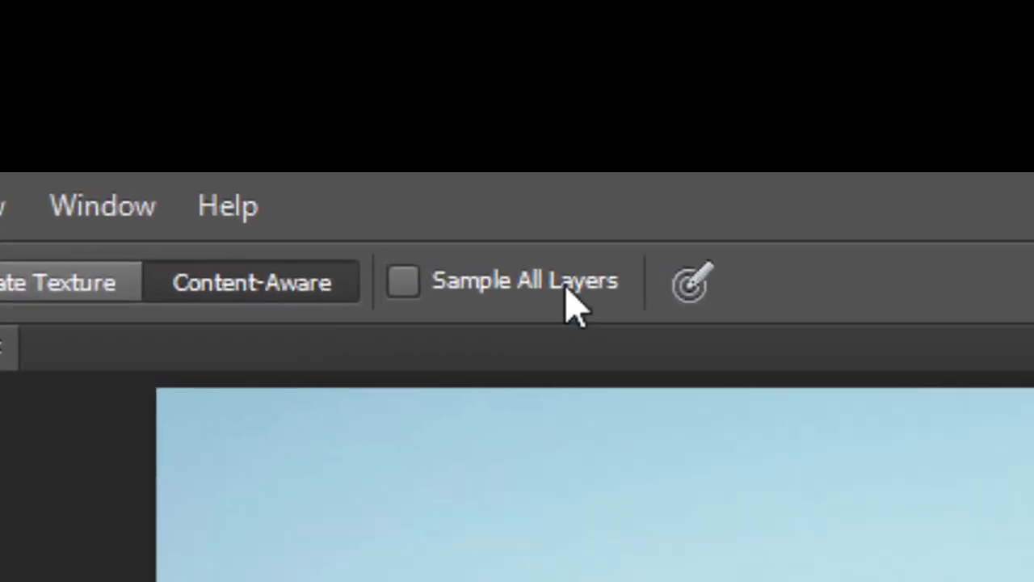
click(566, 289)
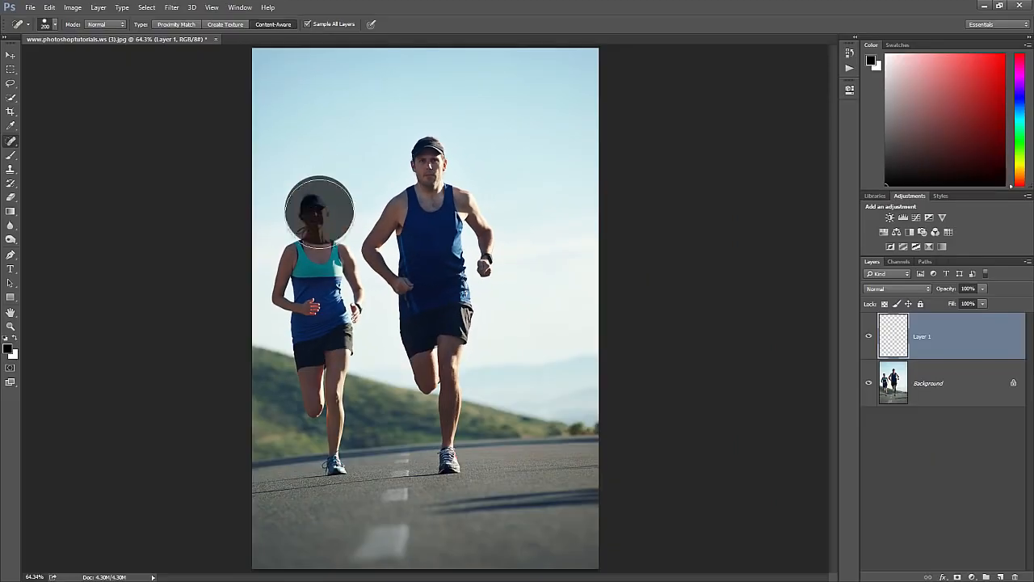
mouse_move(319, 210)
mouse_down()
mouse_move(318, 256)
mouse_move(337, 304)
mouse_move(305, 267)
mouse_move(307, 305)
mouse_move(330, 341)
mouse_move(337, 389)
mouse_move(320, 368)
mouse_move(343, 457)
mouse_up()
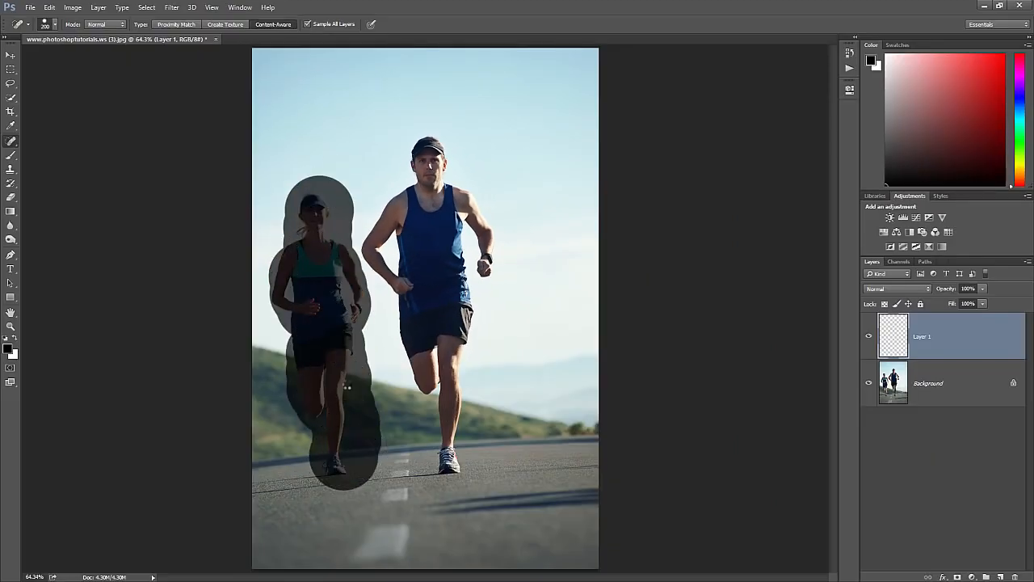
mouse_move(301, 301)
mouse_down()
mouse_move(327, 395)
mouse_move(359, 353)
mouse_up()
drag(319, 323, 325, 396)
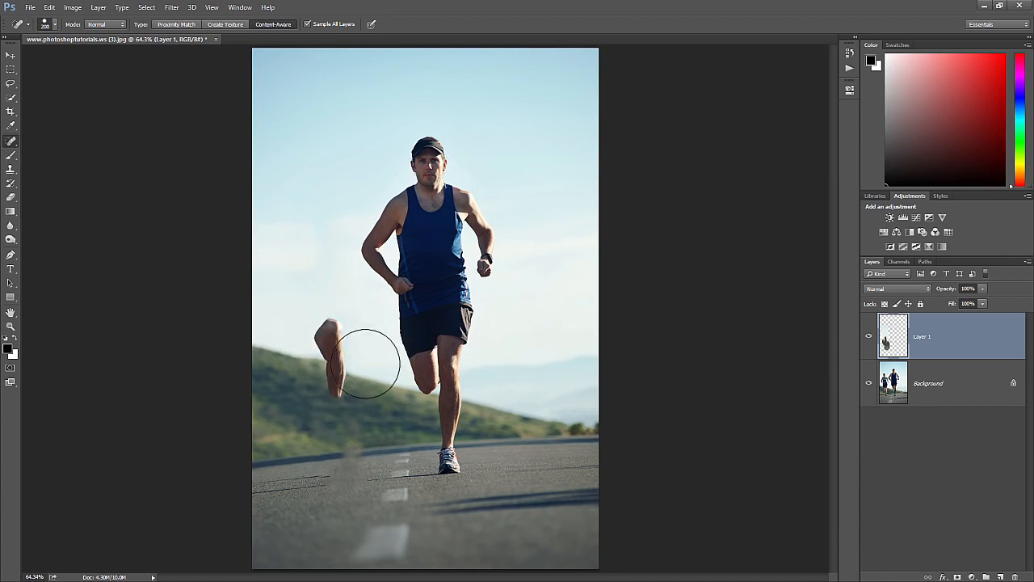
drag(315, 334, 326, 387)
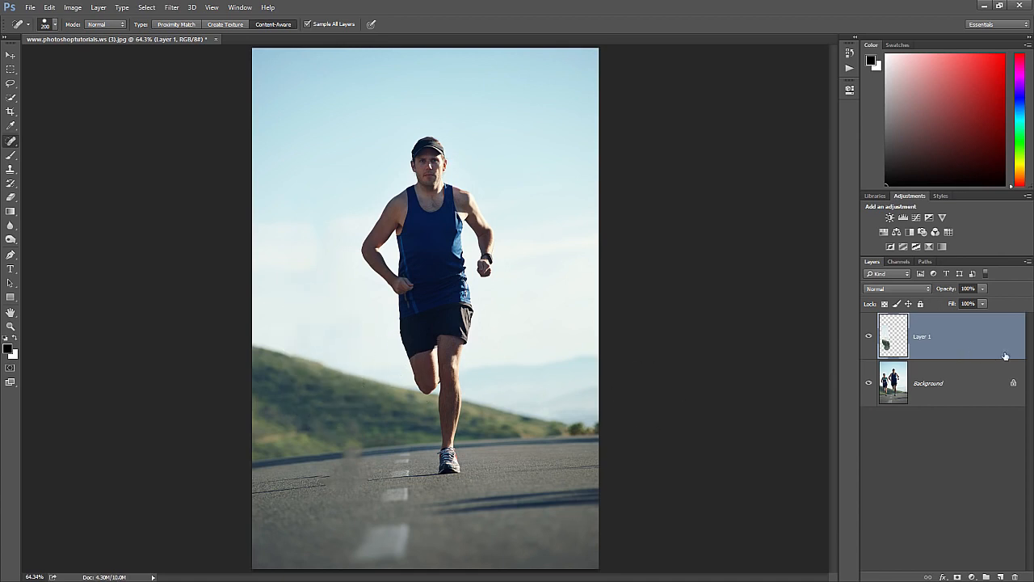
Step: Compare the photo with and without the healing layer and try adjusting that layer's opacity
click(868, 338)
click(869, 338)
click(982, 288)
mouse_move(984, 302)
mouse_down()
mouse_move(934, 304)
mouse_move(986, 300)
mouse_up()
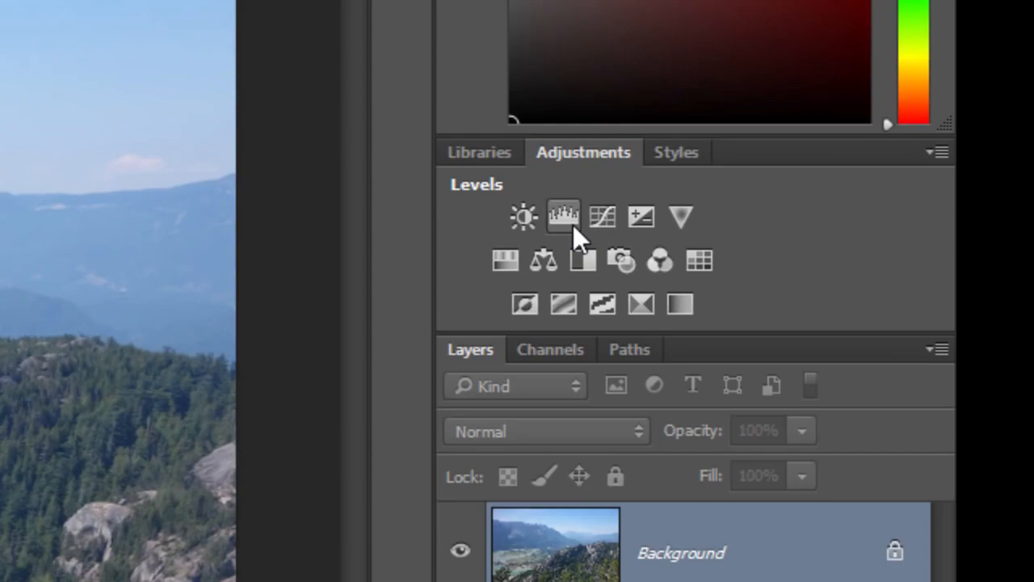
Step: Add a Levels adjustment layer and fill its mask using Apply Image with the merged Blue channel and Multiply blending at 100%
click(572, 225)
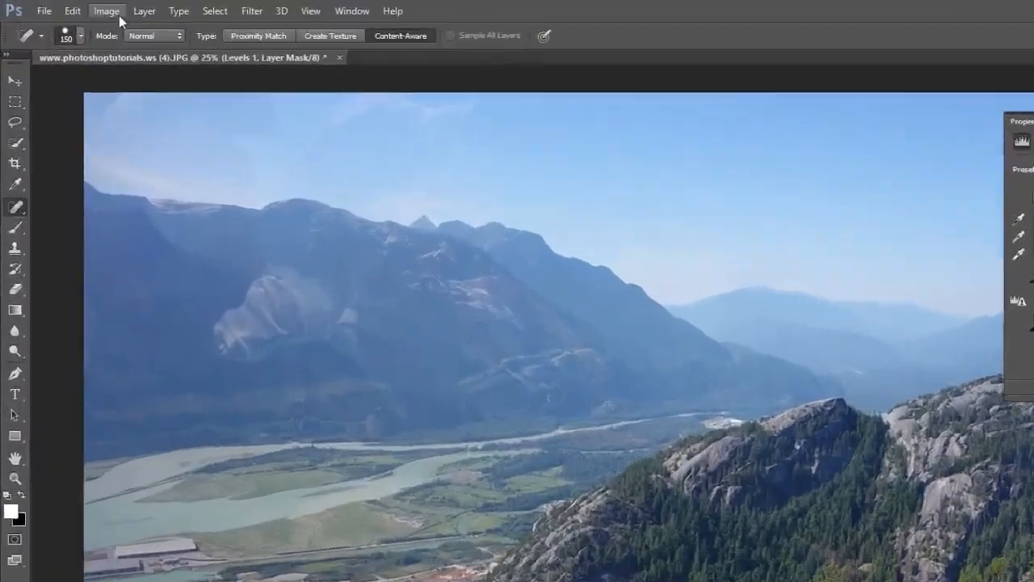
click(118, 16)
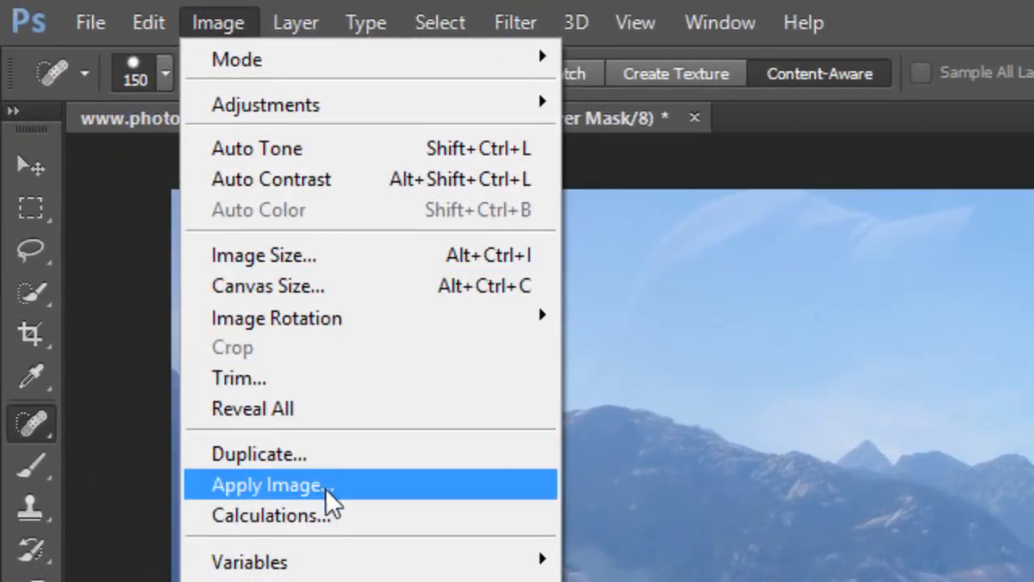
click(328, 489)
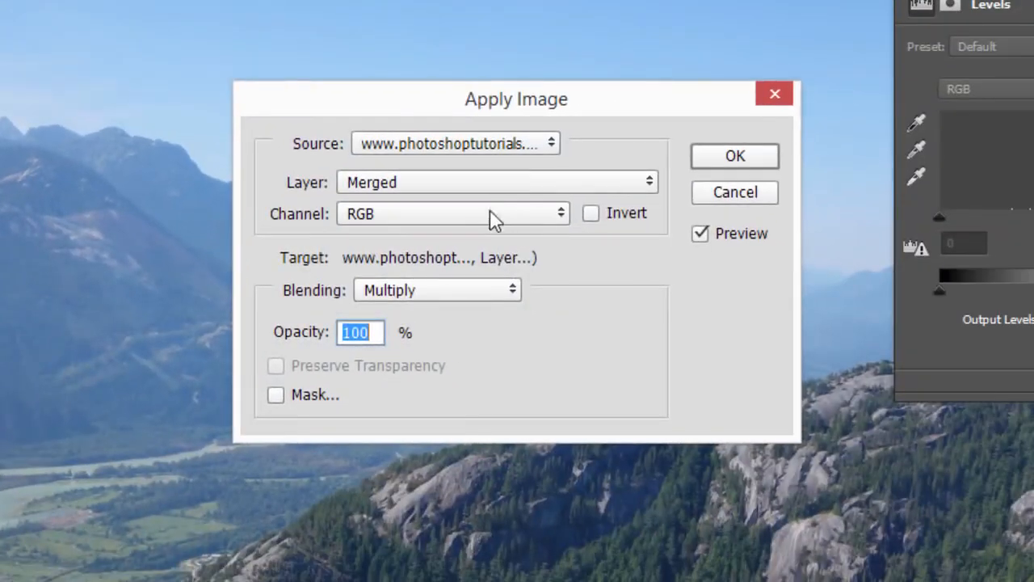
click(492, 215)
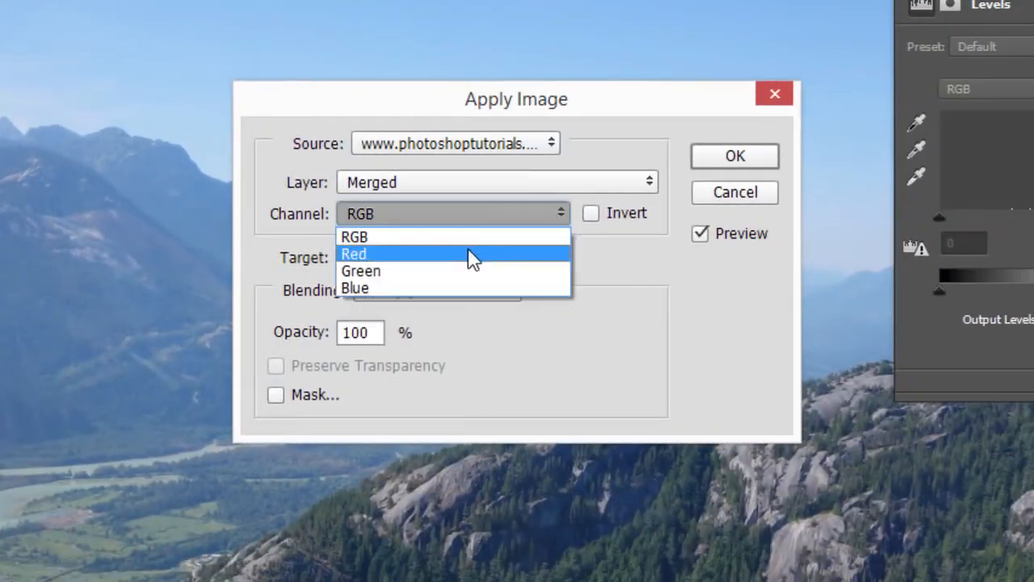
click(453, 288)
click(734, 156)
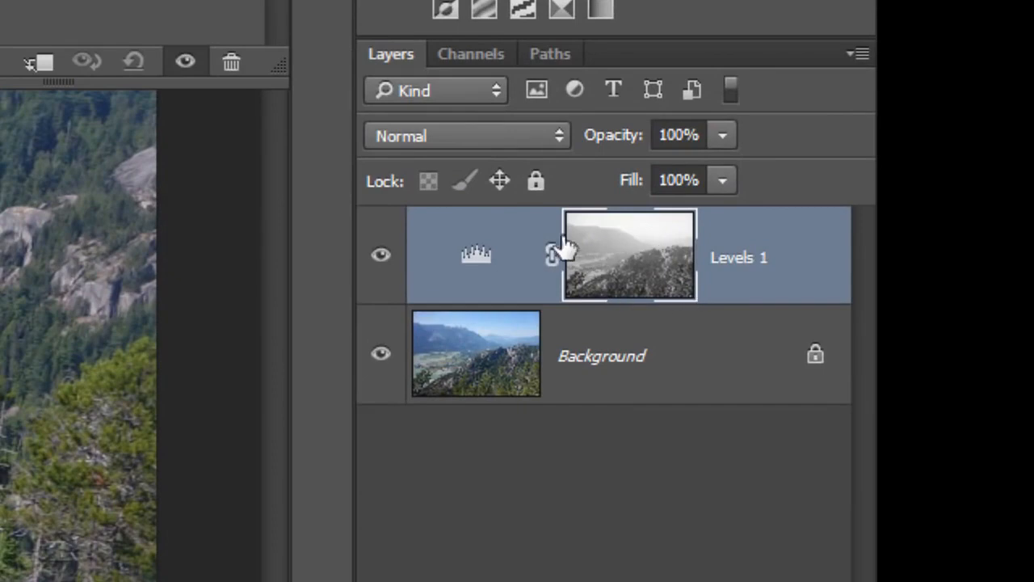
Step: Display the Levels layer's mask alone on the canvas and inspect its light and dark areas
alt+click(648, 273)
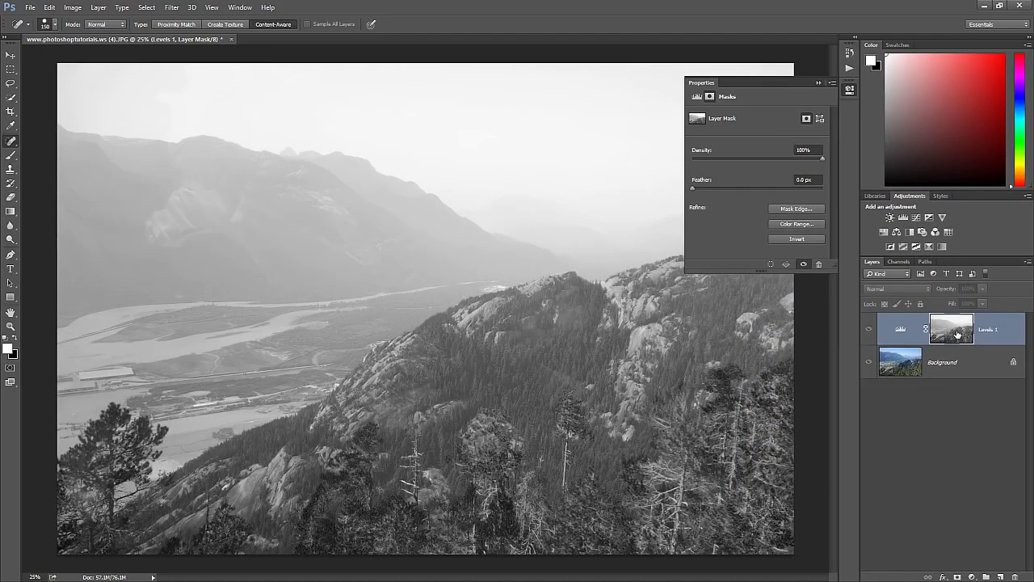
click(849, 90)
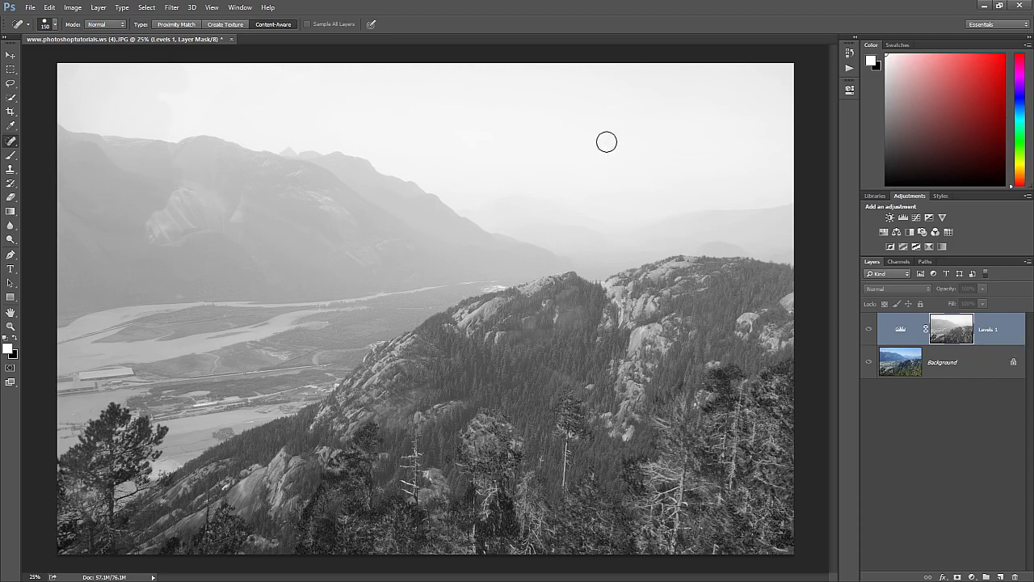
Step: Set the Levels layer's input values to 87, 0.93 and 227, and change its blend mode to Luminosity
double_click(897, 331)
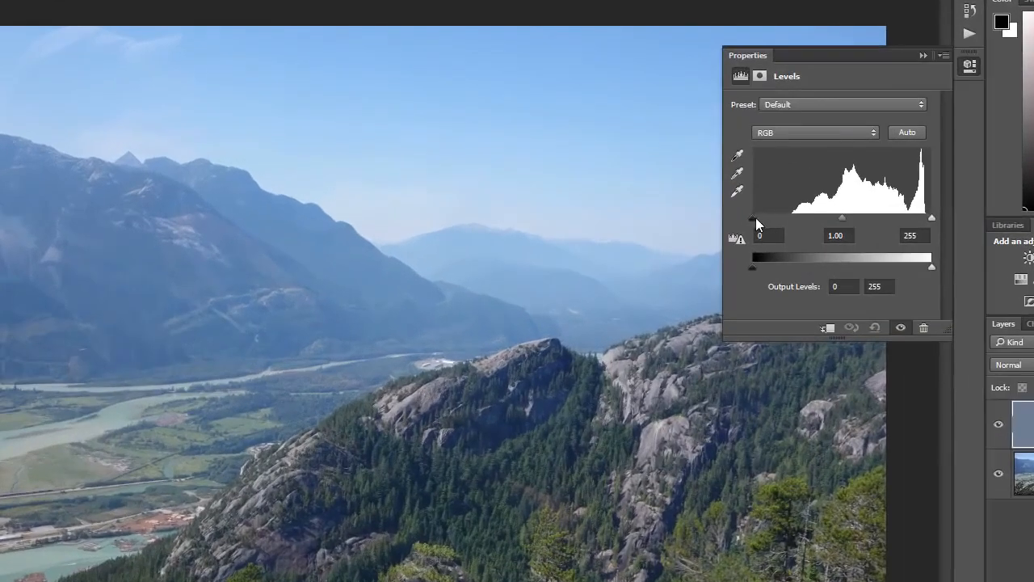
drag(752, 218, 806, 220)
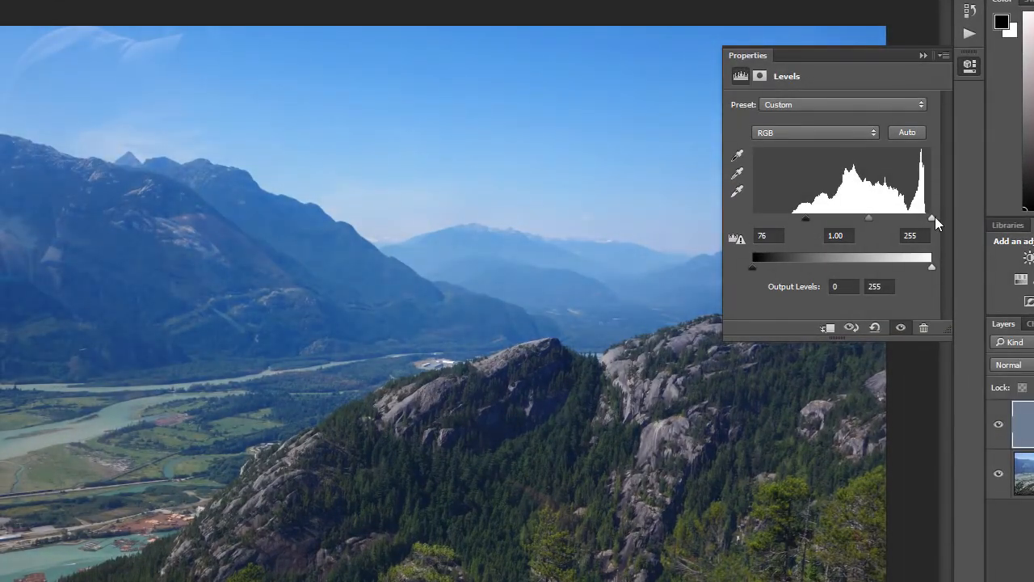
drag(932, 218, 912, 219)
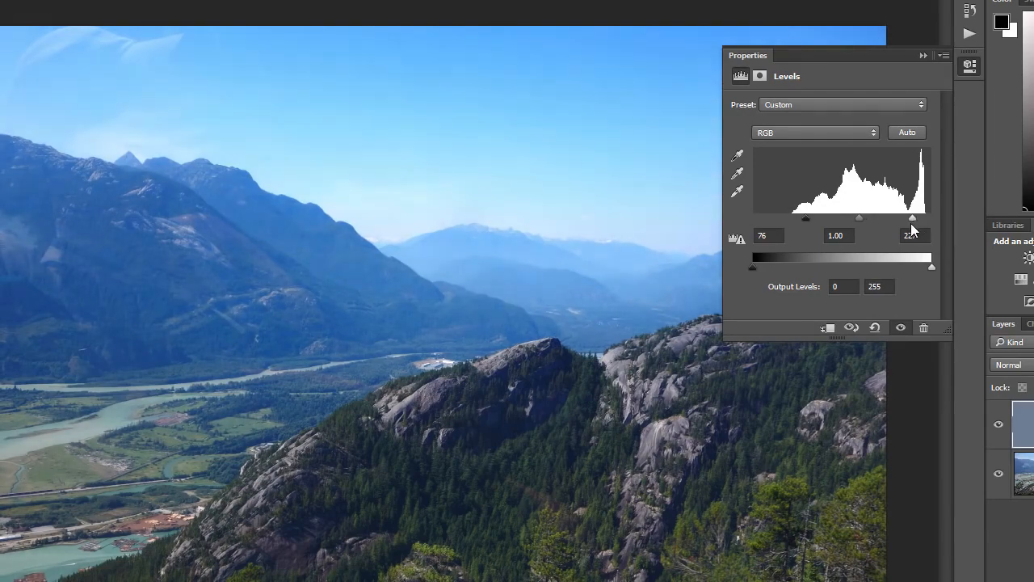
drag(806, 219, 867, 218)
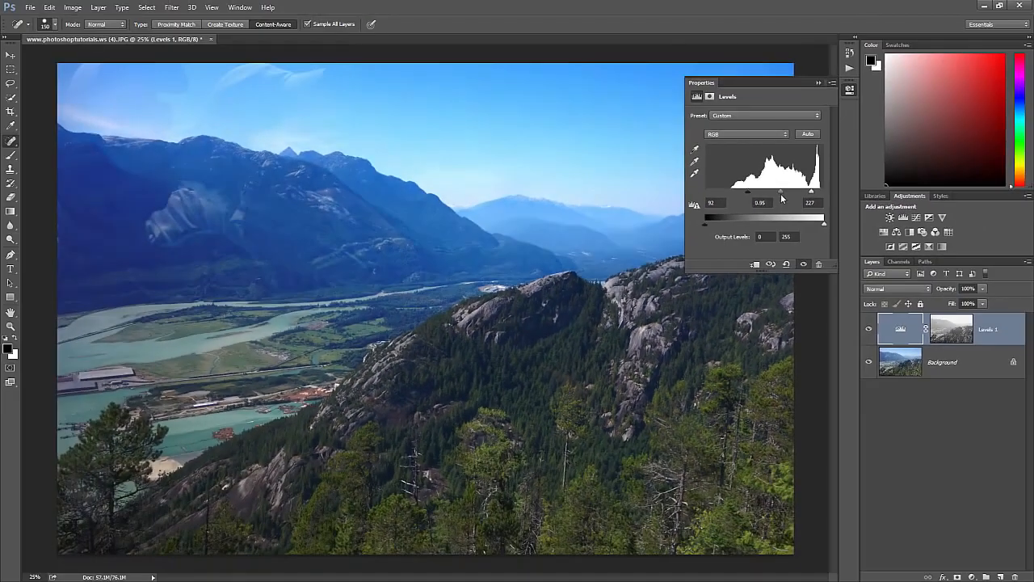
drag(748, 195, 745, 196)
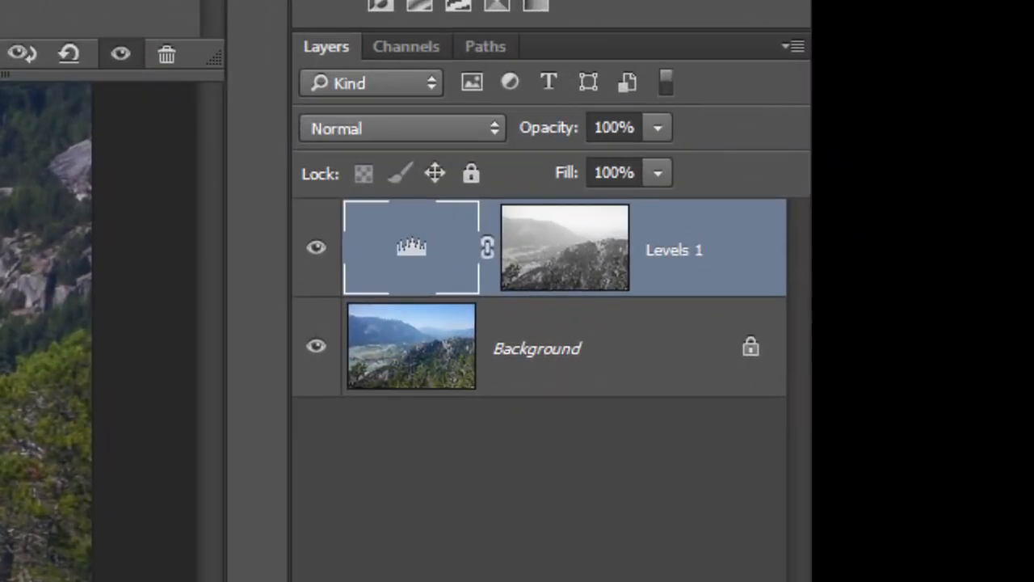
click(885, 289)
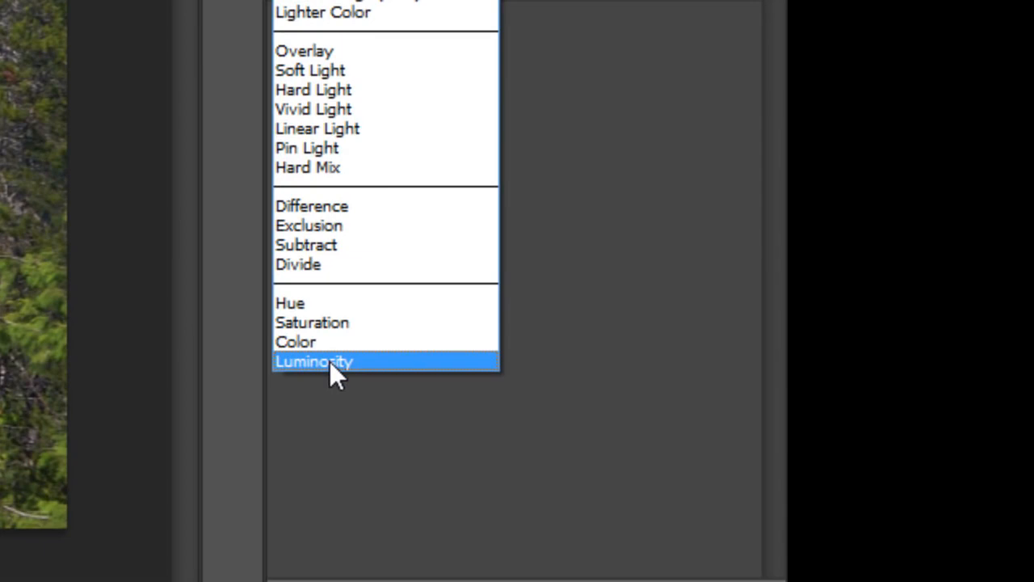
click(329, 361)
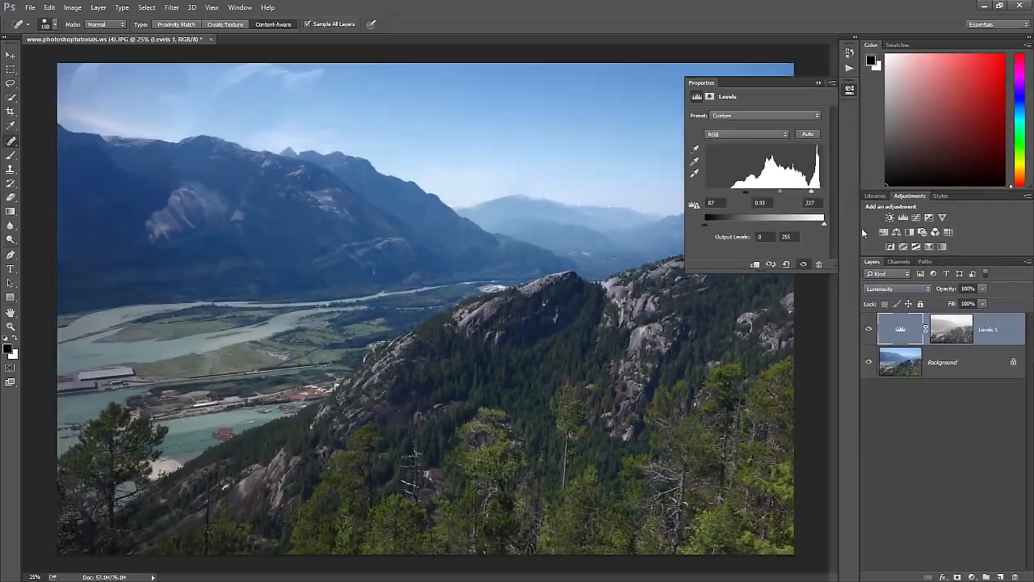
Step: Compare the landscape photo with and without the Levels adjustment layer
click(848, 94)
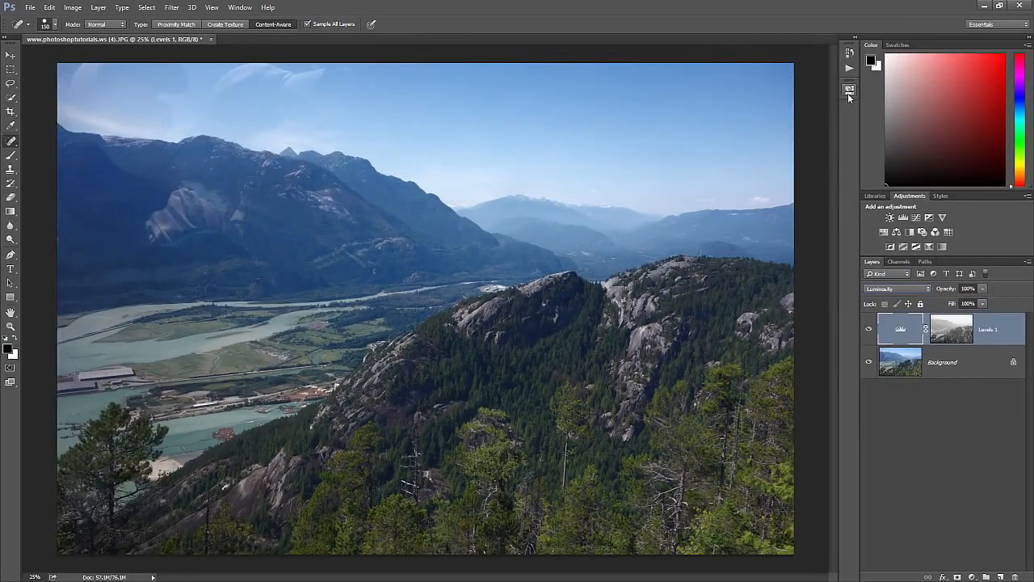
click(870, 328)
click(870, 329)
Step: Apply a Levels adjustment to the Levels layer's mask, with the midtone input at 0.64 and the white input at 187
click(951, 325)
key(ctrl+l)
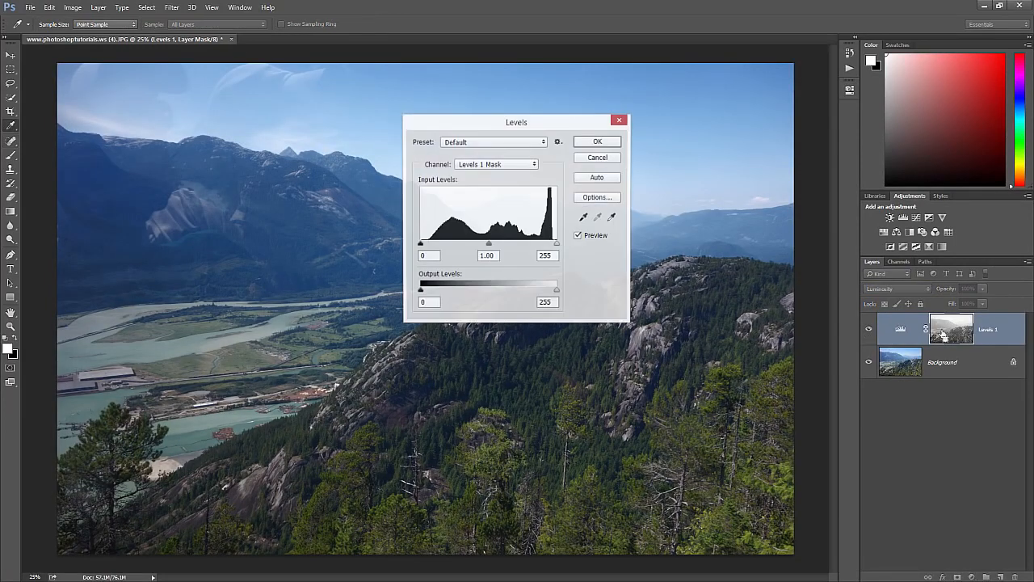
drag(492, 124, 713, 278)
mouse_move(642, 399)
mouse_down()
mouse_move(655, 406)
mouse_move(642, 404)
mouse_up()
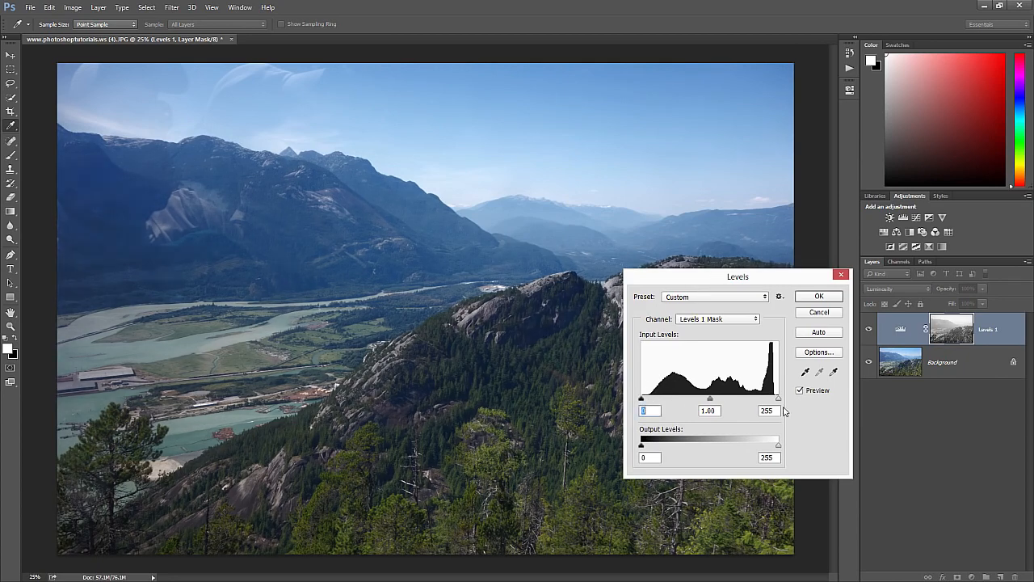
drag(778, 399, 707, 401)
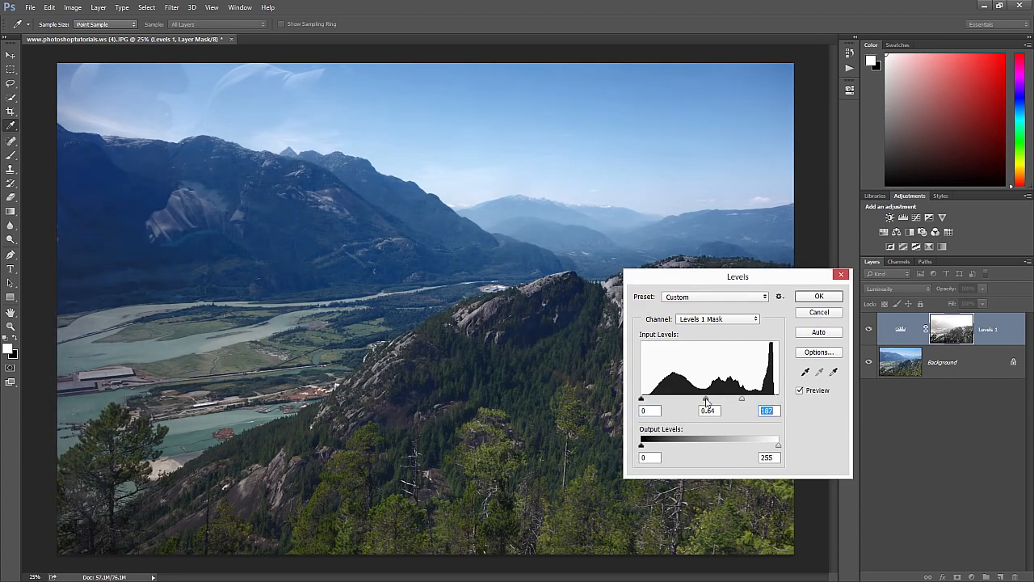
click(804, 296)
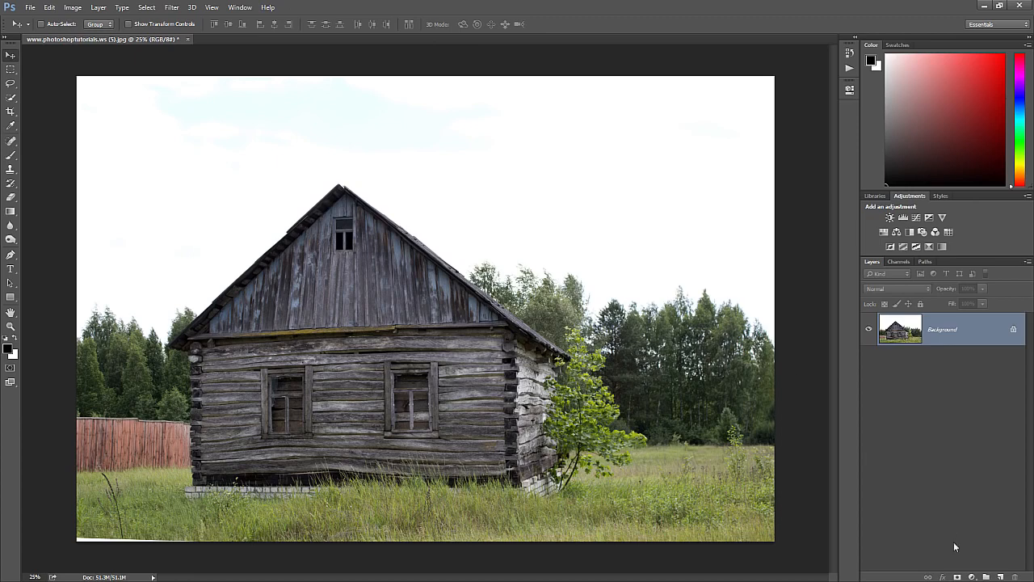
Step: Add a new empty layer above the cabin photo and set the Brush foreground color to sky blue #1db2f7
click(1000, 576)
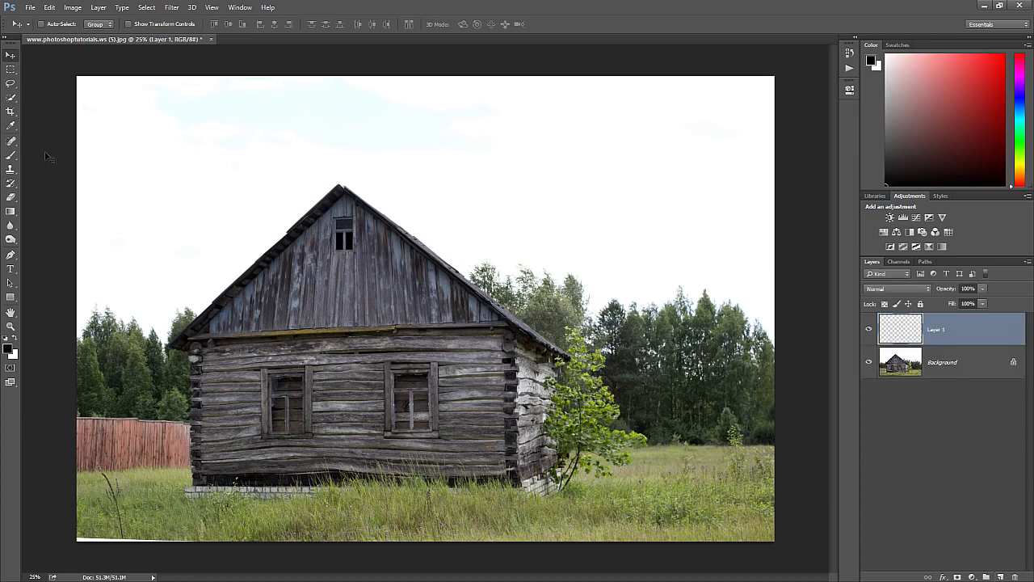
click(10, 155)
click(9, 349)
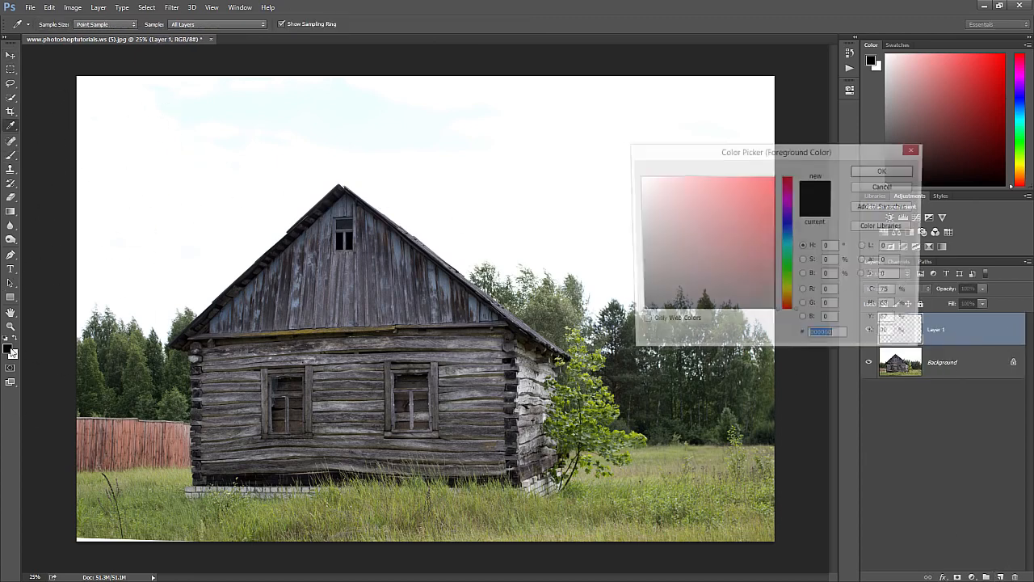
click(788, 244)
click(757, 180)
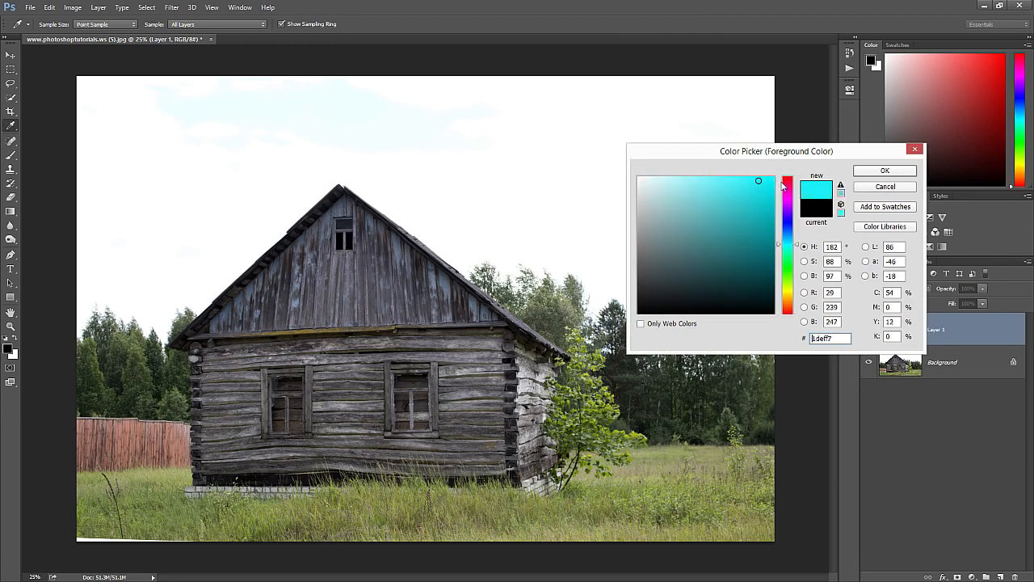
click(791, 237)
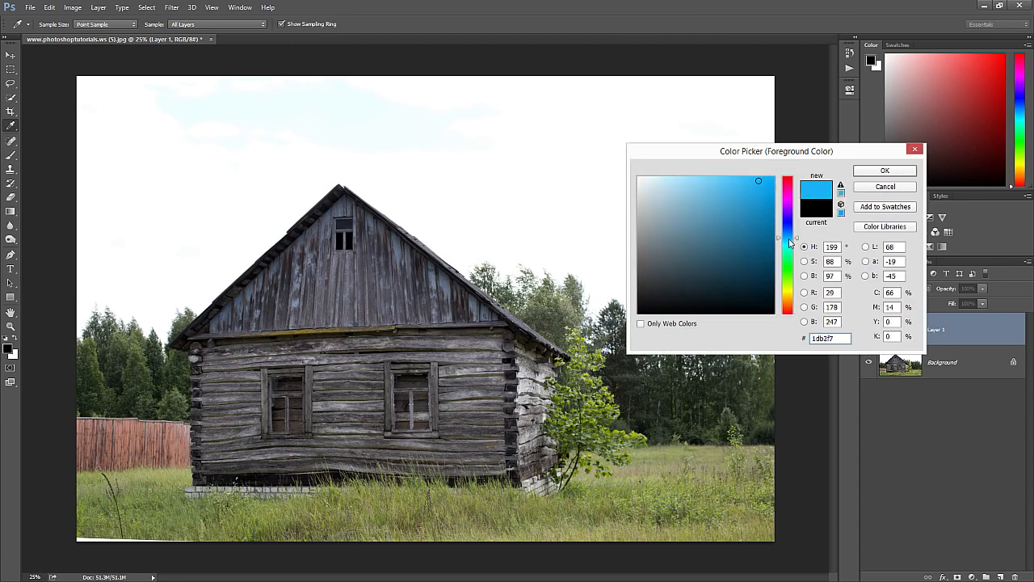
click(883, 171)
Step: Paint blue over the whole sky on the new layer with a 1300 px brush at 0% hardness
right_click(477, 176)
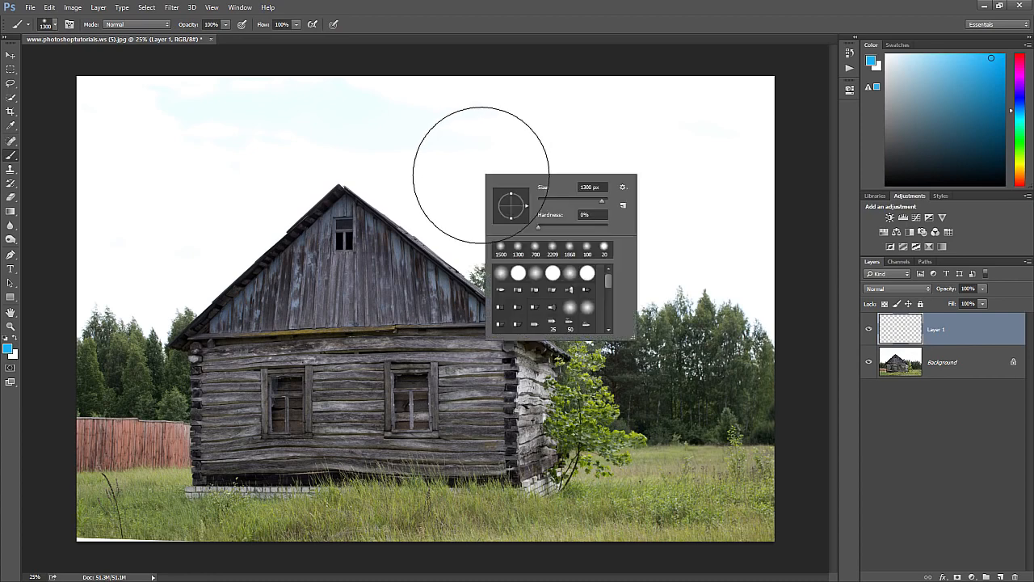
key(Escape)
mouse_move(286, 137)
mouse_down()
mouse_move(89, 105)
mouse_move(619, 120)
mouse_move(768, 277)
mouse_move(764, 322)
mouse_move(487, 270)
mouse_move(307, 192)
mouse_move(150, 319)
mouse_move(144, 341)
mouse_move(71, 173)
mouse_move(612, 178)
mouse_move(687, 206)
mouse_move(618, 279)
mouse_up()
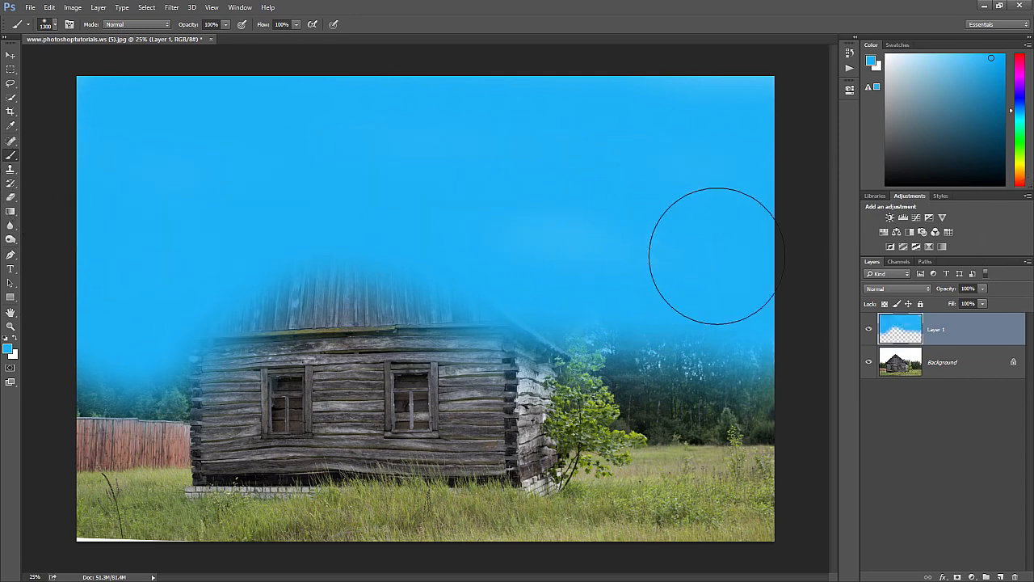
Step: Set the painted layer's Blend If to Gray with the Underlying Layer's black slider split to 167 / 255
right_click(939, 329)
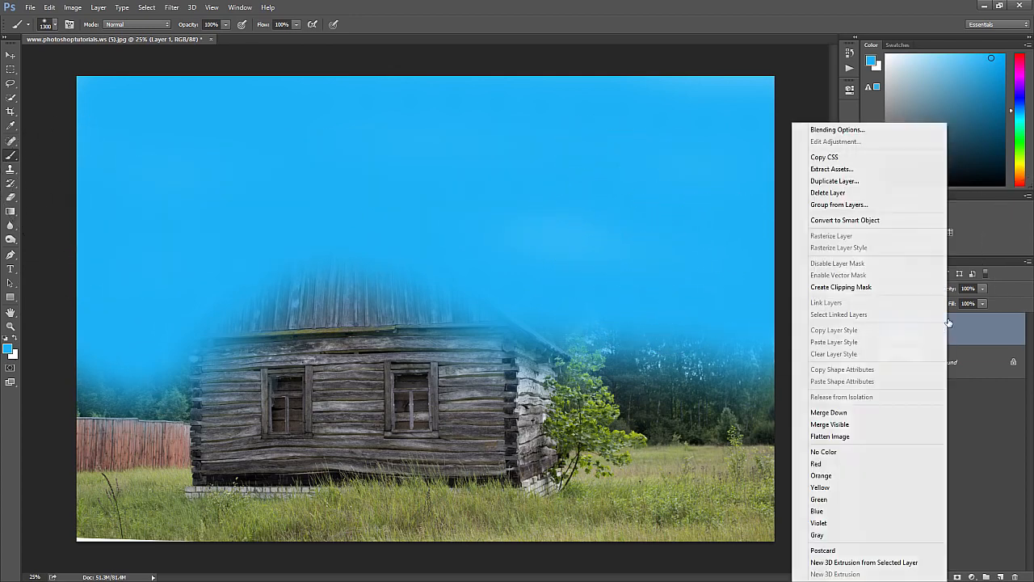
click(859, 131)
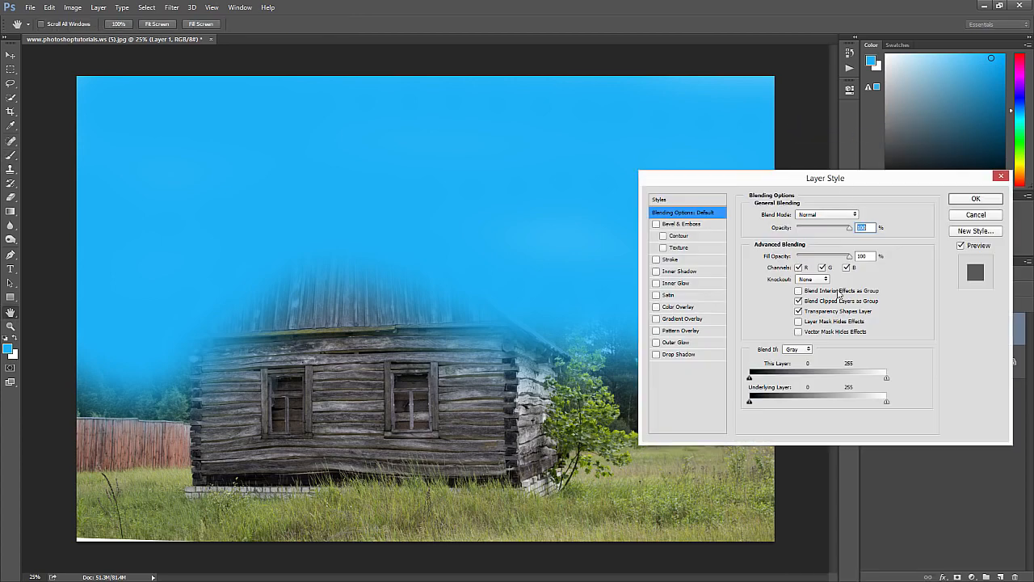
drag(751, 406, 893, 408)
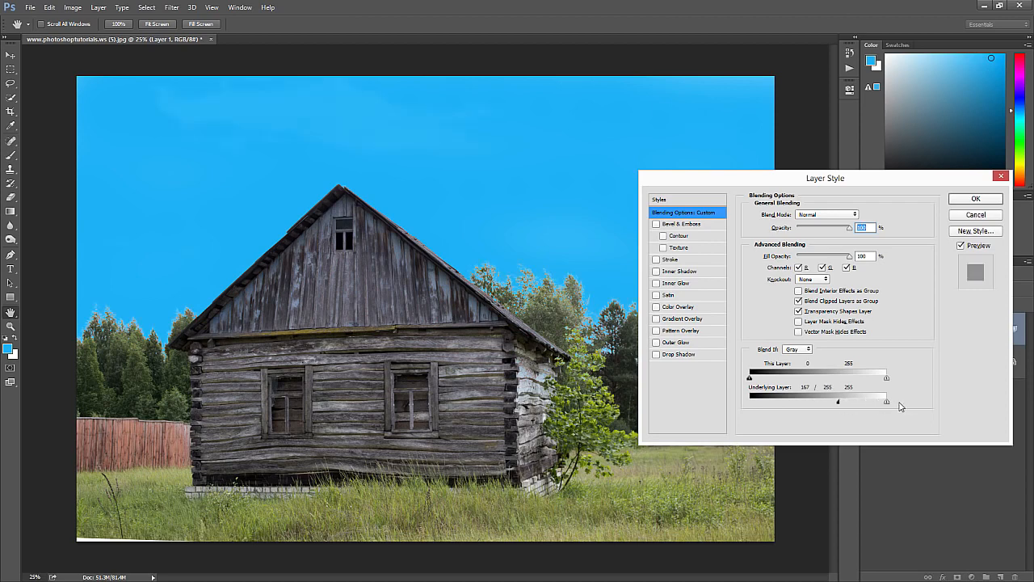
click(971, 201)
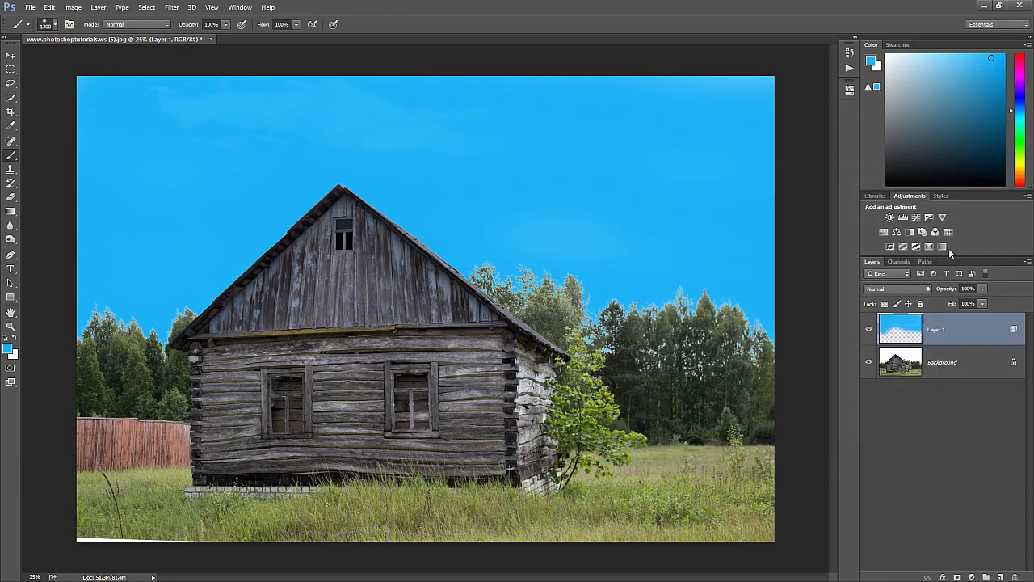
Step: Lower the painted sky layer's opacity to about 34% and adjust its hue slightly with Hue/Saturation
click(983, 289)
drag(977, 300, 947, 303)
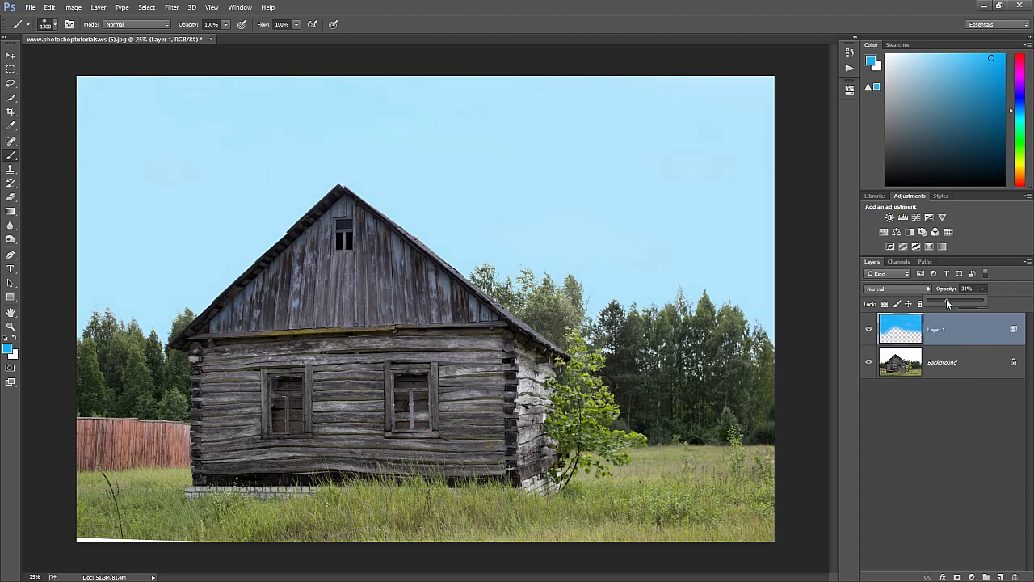
drag(945, 303, 946, 302)
key(ctrl+u)
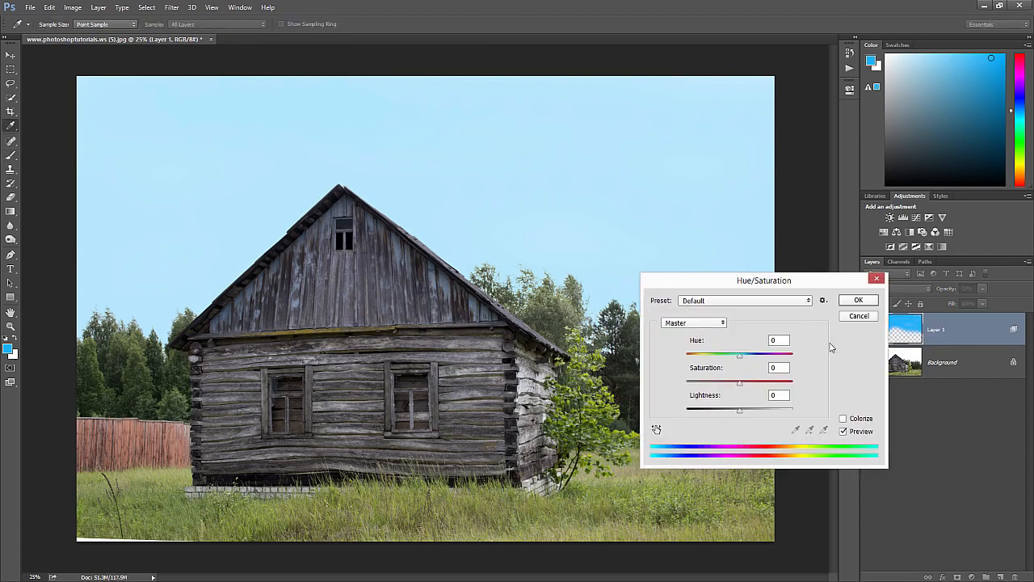
mouse_move(745, 361)
mouse_down()
mouse_move(755, 380)
mouse_move(715, 390)
mouse_move(734, 388)
mouse_move(723, 389)
mouse_move(748, 359)
mouse_up()
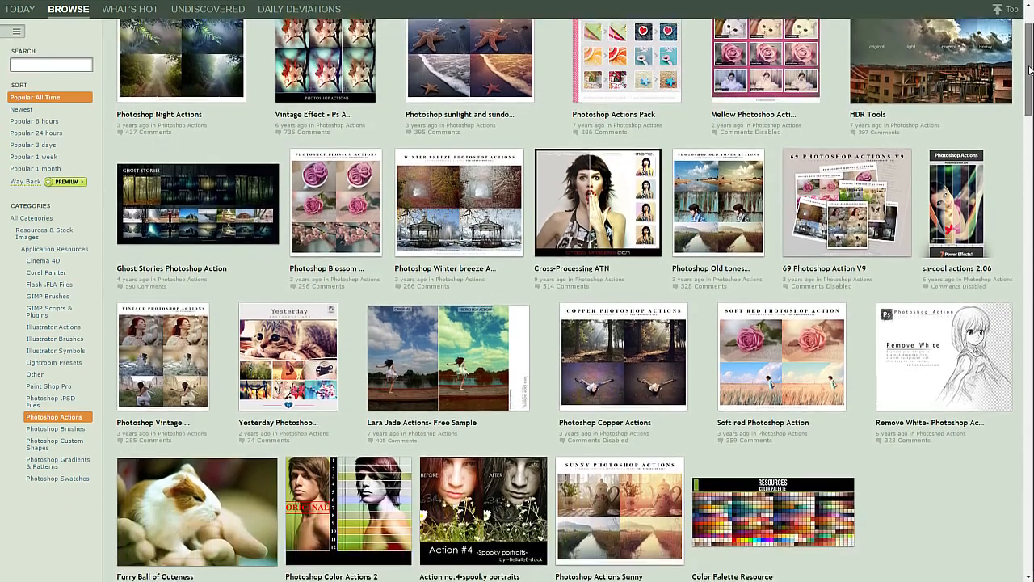
Step: Browse the online Photoshop action galleries and load the action file Instant Hipster 1.1 by SparkleStock.atn
drag(1030, 71, 1030, 99)
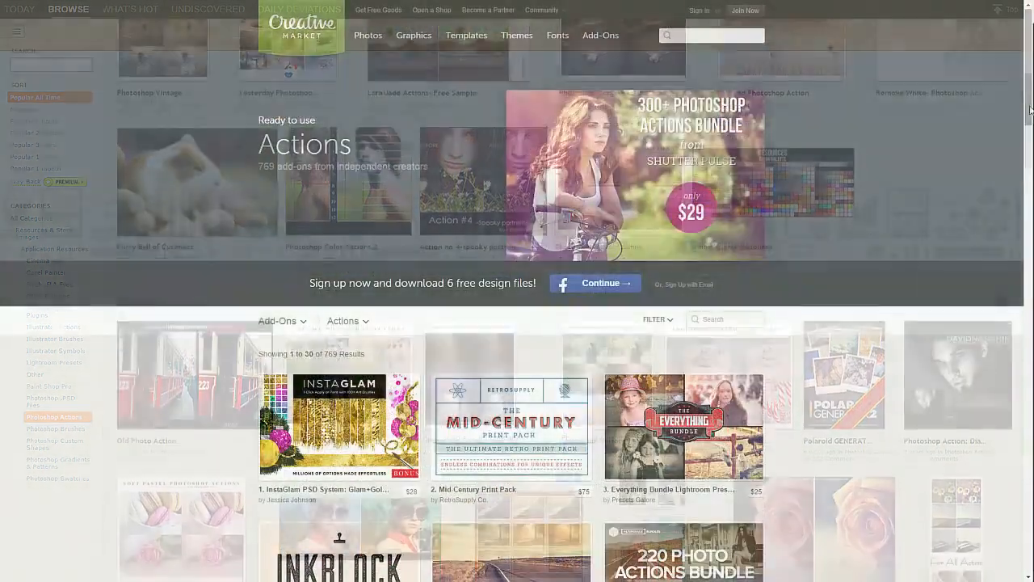
drag(1030, 109, 1028, 233)
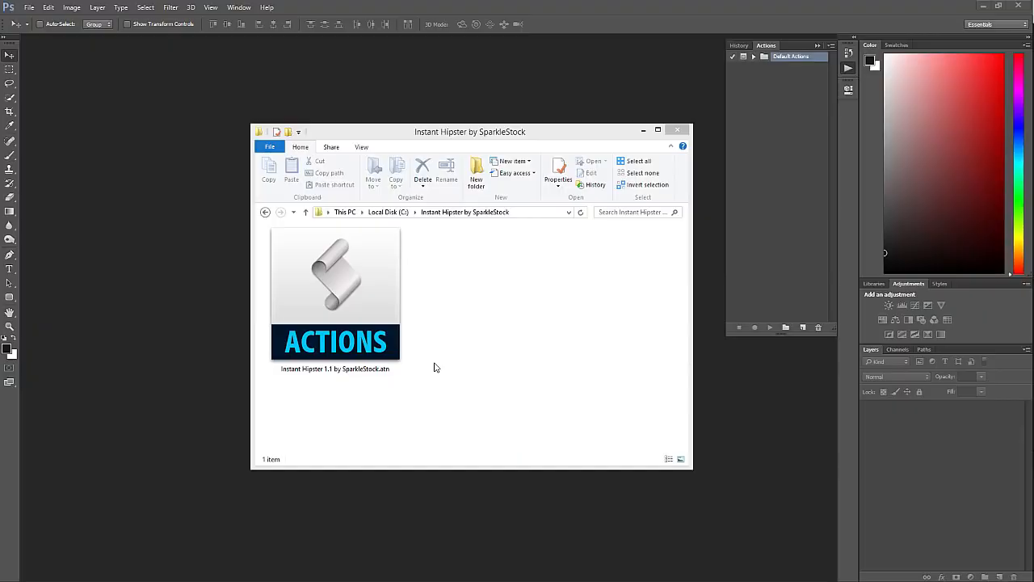
double_click(358, 301)
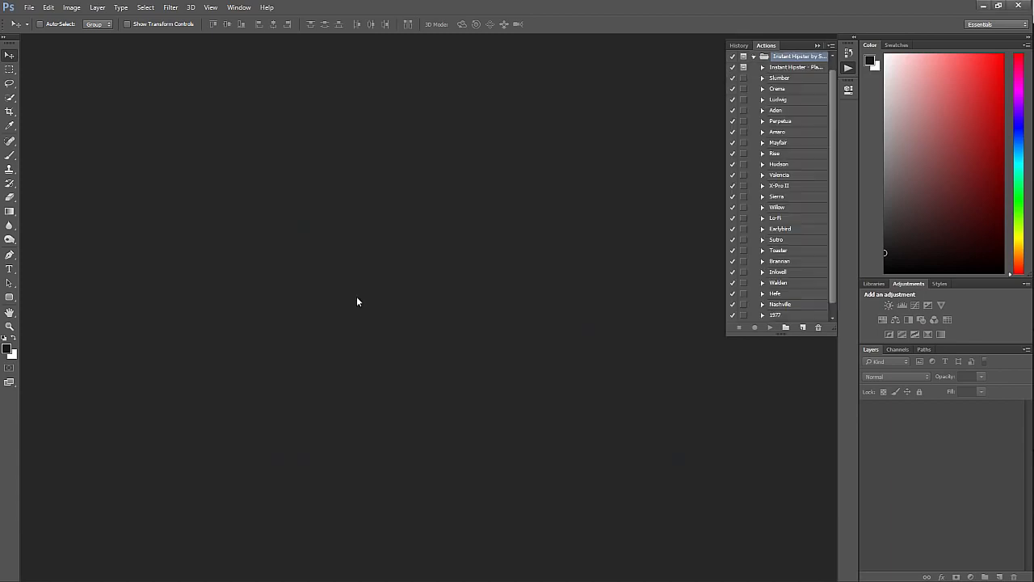
Step: Run the first action of the Instant Hipster set on the skateboarder photo to generate snapshots of all its filters
click(798, 68)
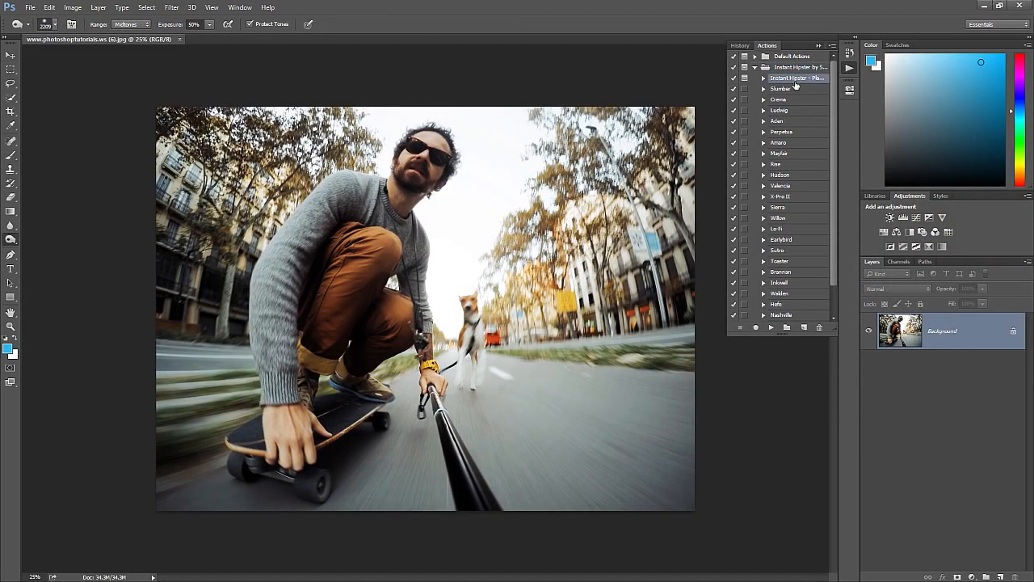
click(799, 89)
click(772, 327)
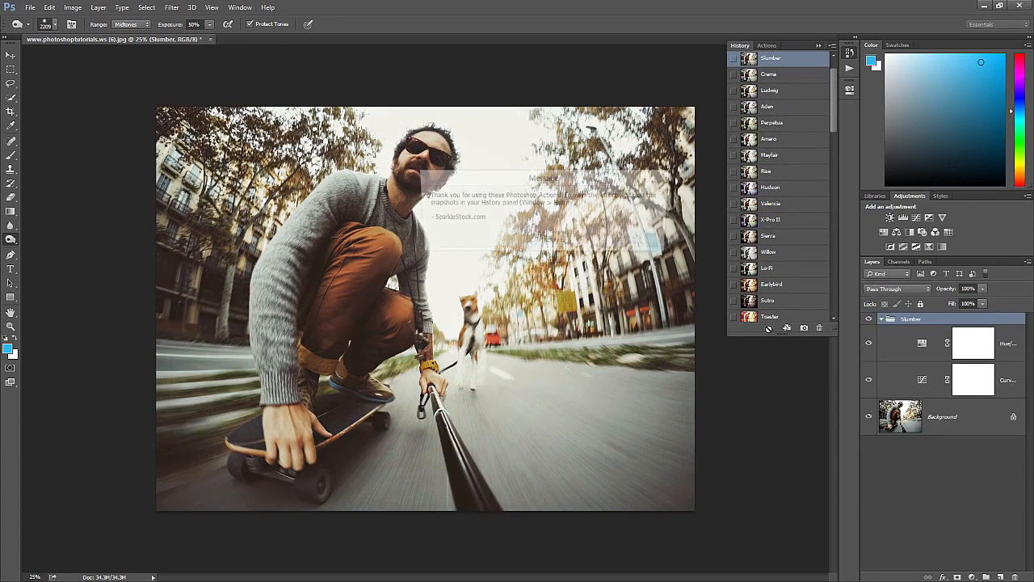
click(549, 239)
Step: Preview the Amaro, Rise and Mayfair snapshots on the skateboarder photo and try lowering the Amaro group's opacity
click(803, 101)
click(809, 137)
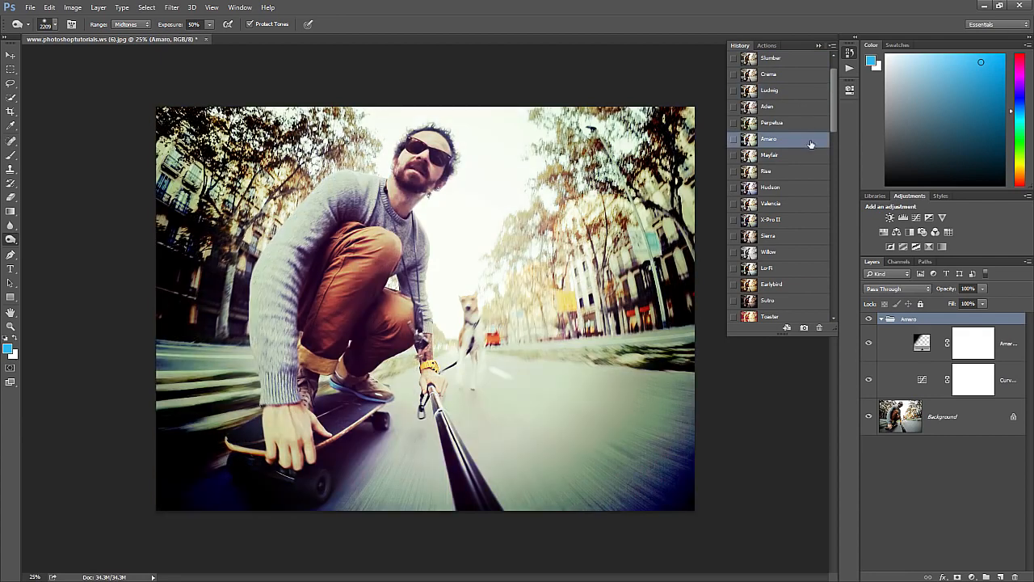
click(801, 172)
click(807, 155)
click(798, 141)
click(982, 303)
drag(980, 304, 964, 299)
Step: Preview the Hudson snapshot and return the skateboarder photo to the Normal snapshot
scroll(786, 89, up, 2)
click(786, 87)
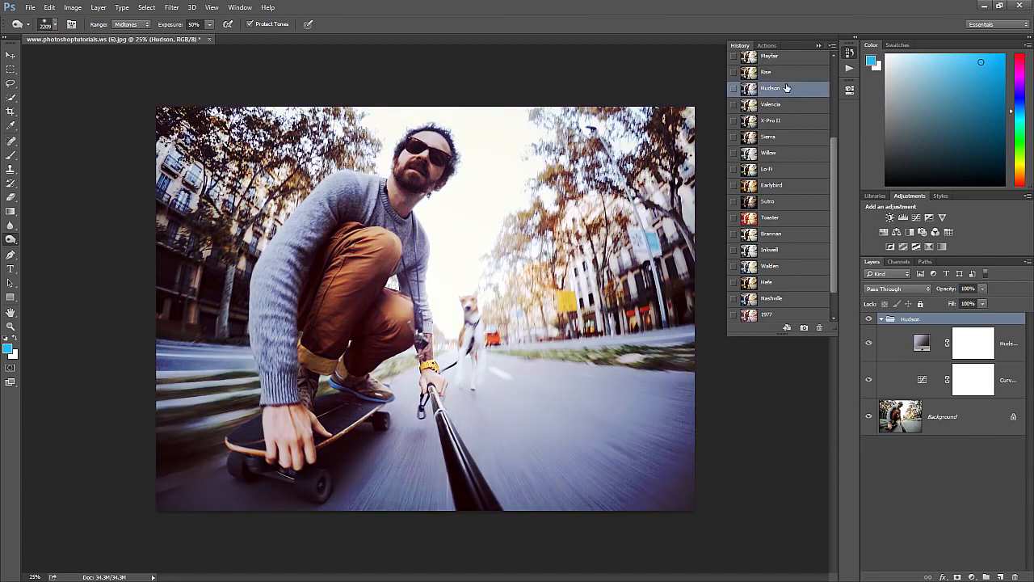
scroll(788, 81, up, 5)
scroll(789, 77, up, 3)
click(791, 75)
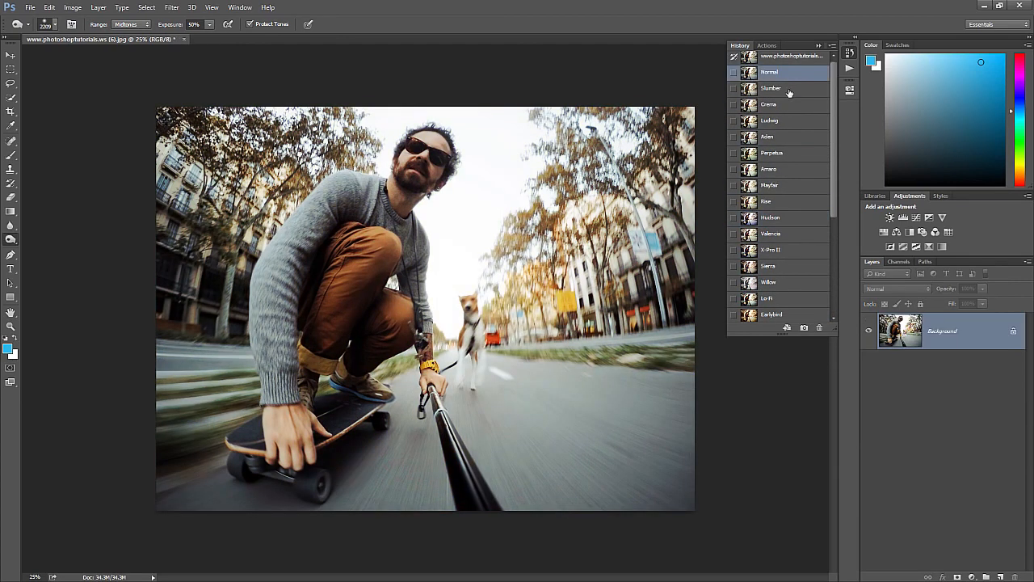
Step: Preview the filter snapshots one after another on the photo, from Slumber through X-Pro II
click(789, 89)
click(783, 105)
click(780, 121)
click(777, 137)
click(777, 152)
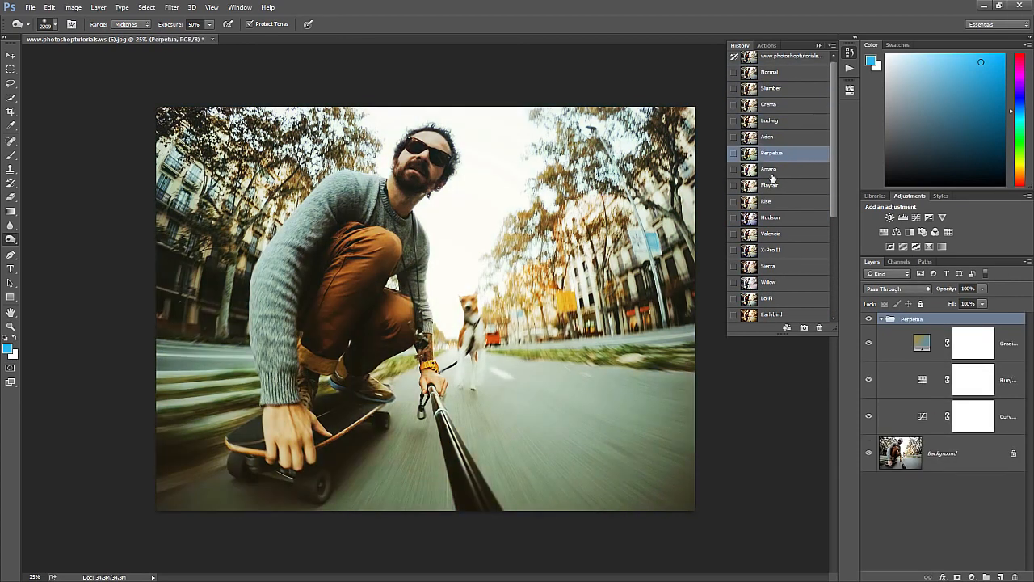
click(776, 169)
click(775, 185)
click(774, 201)
click(773, 217)
click(772, 233)
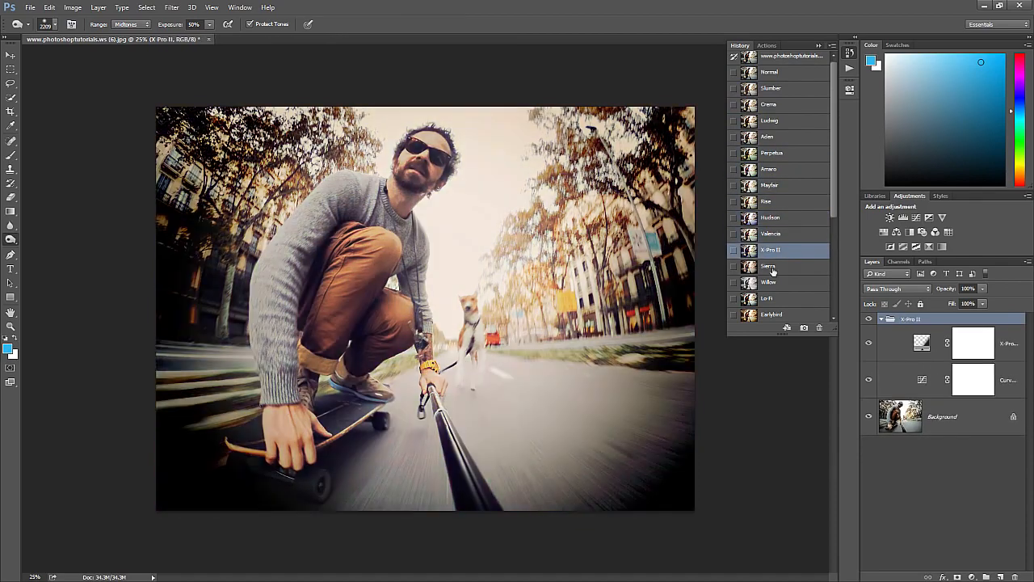
click(771, 250)
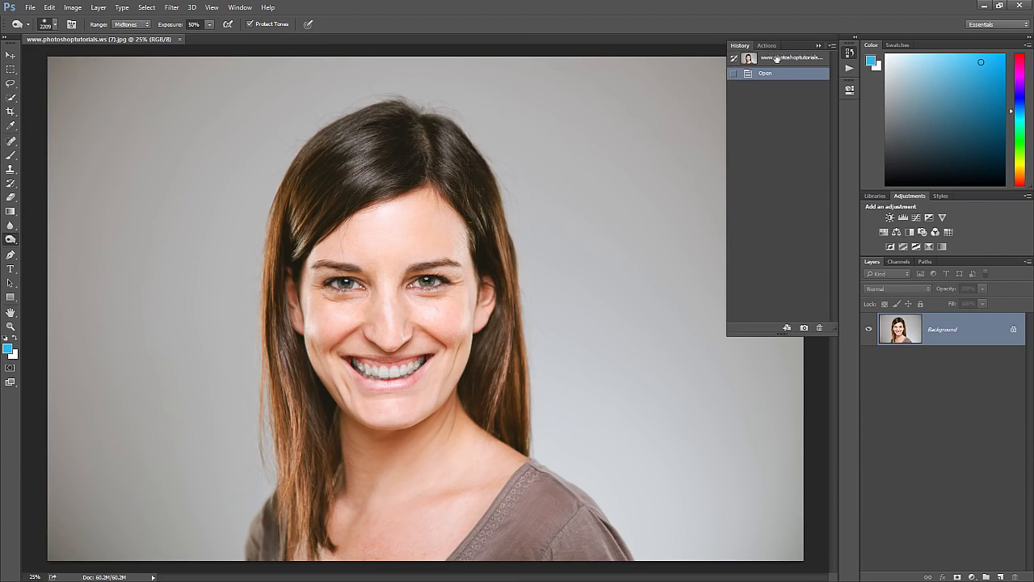
Step: Run the Skin Airbrushing action from the Skin by SparkleStock set on the portrait of the smiling woman
click(768, 46)
scroll(795, 250, down, 1)
click(754, 316)
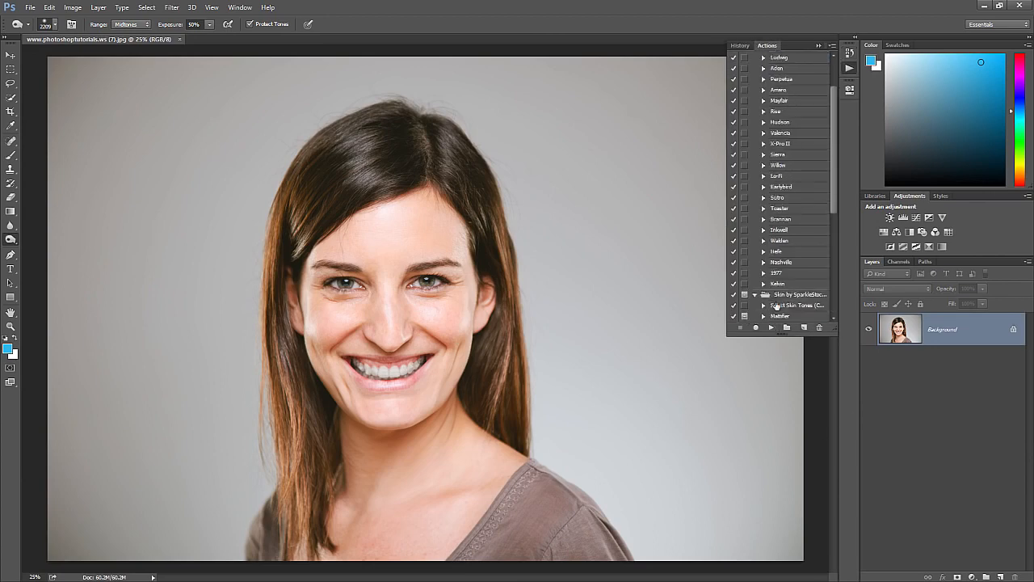
scroll(789, 202, down, 5)
click(789, 143)
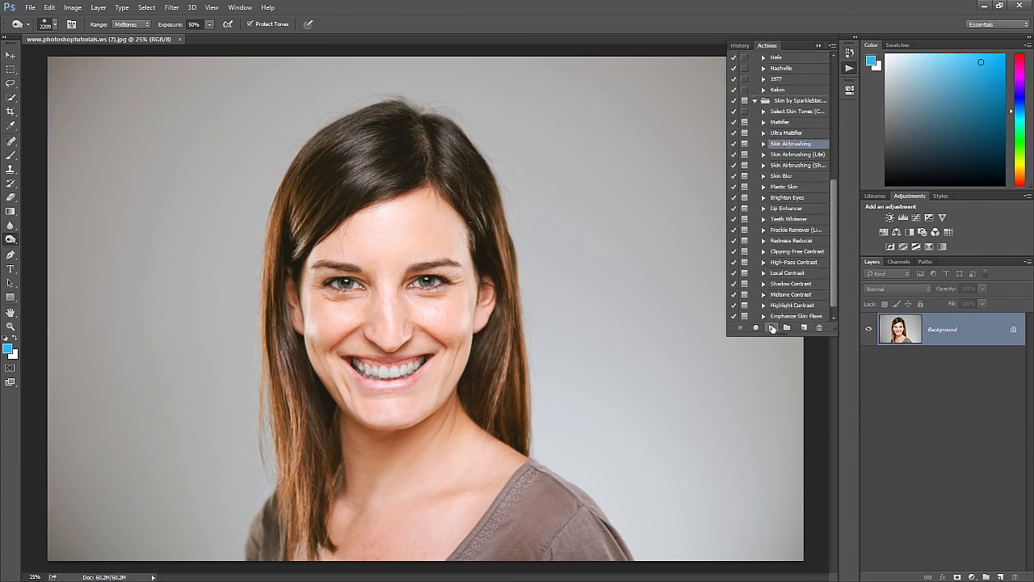
click(772, 327)
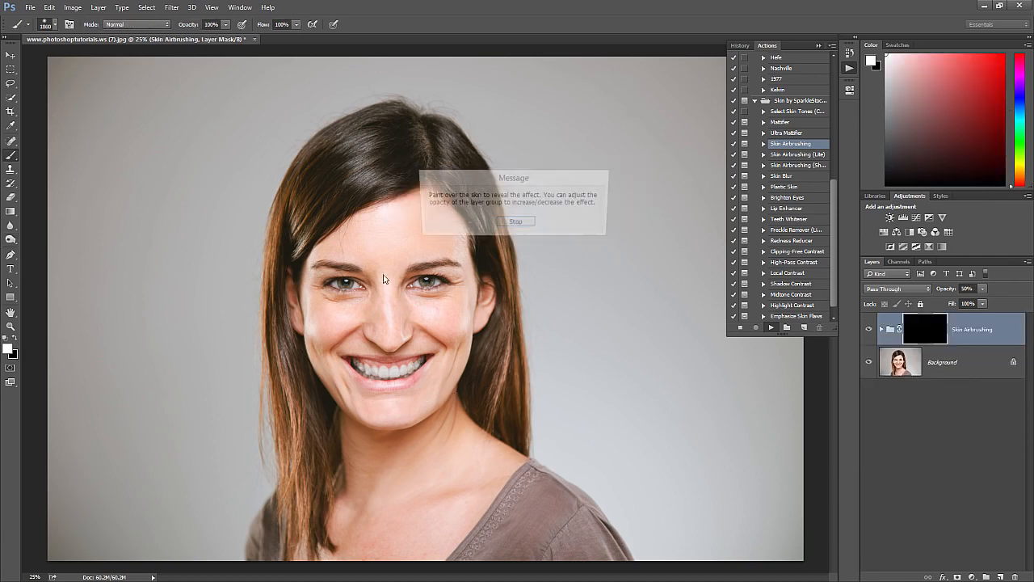
key(Return)
Step: Reduce the brush to 700 px and paint white over the woman's face on the Skin Airbrushing group's mask
key(bracketleft)
key(bracketleft)
key(bracketleft)
key(bracketleft)
key(bracketleft)
key(bracketleft)
key(bracketleft)
key(bracketleft)
key(bracketleft)
key(bracketleft)
key(bracketleft)
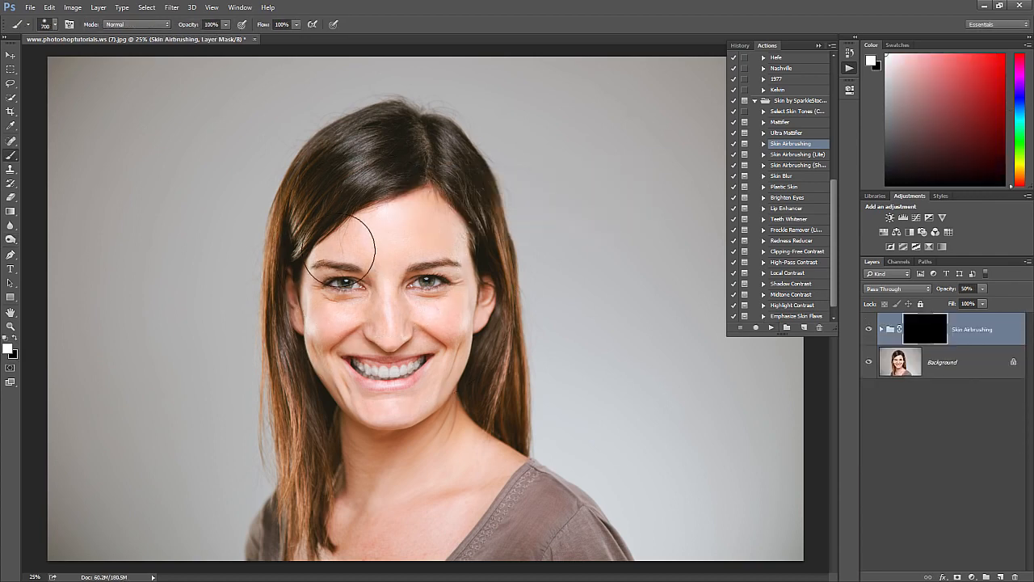
mouse_move(341, 250)
mouse_down()
mouse_move(410, 242)
mouse_move(331, 332)
mouse_move(427, 307)
mouse_up()
Step: Examine the airbrushed skin around the eyes, nose and mouth at 100% zoom
key(ctrl+1)
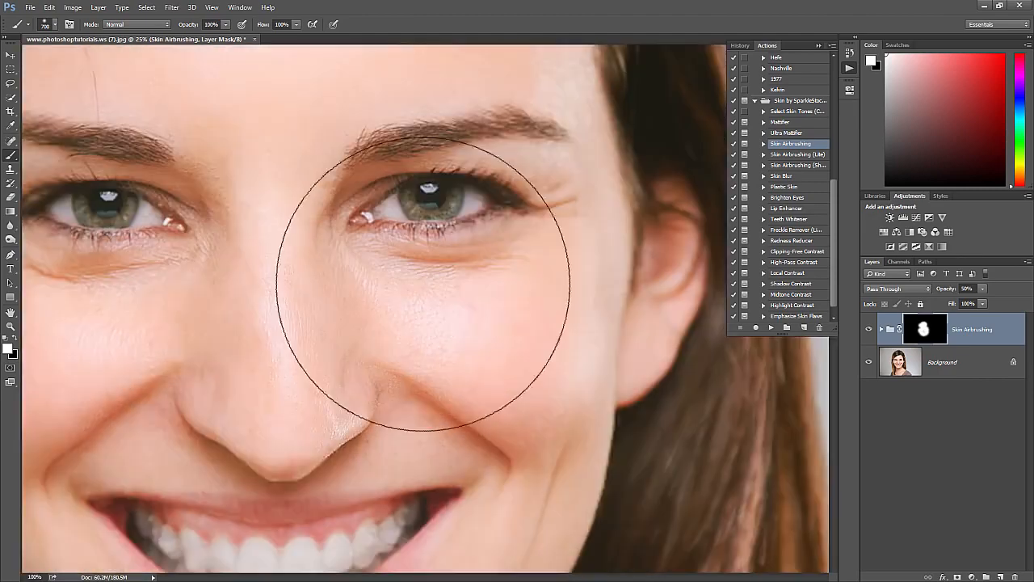
drag(334, 214, 470, 421)
drag(440, 303, 445, 53)
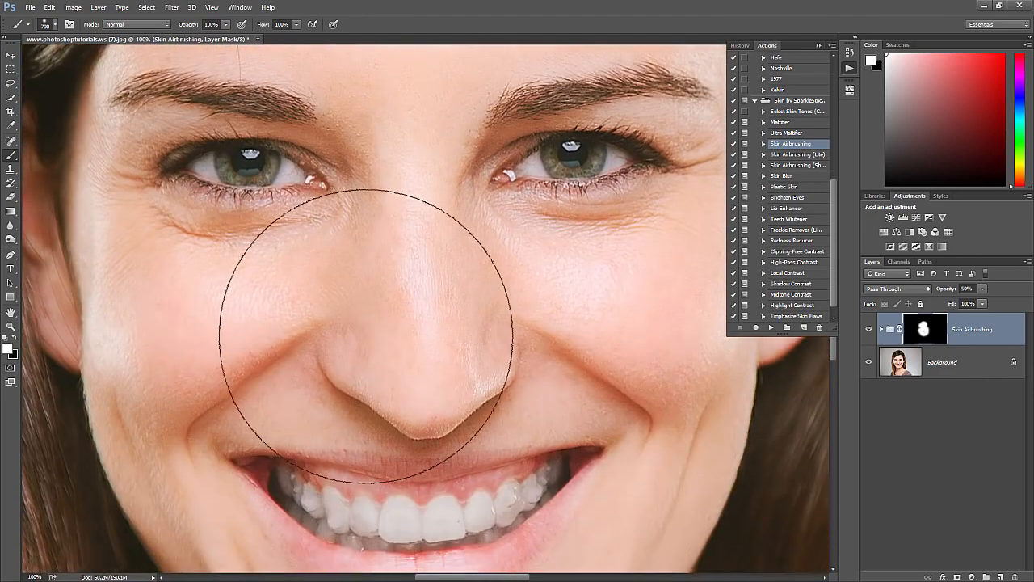
Step: Compare the portrait with and without the Skin Airbrushing group, and raise the group's opacity to 75%
click(869, 328)
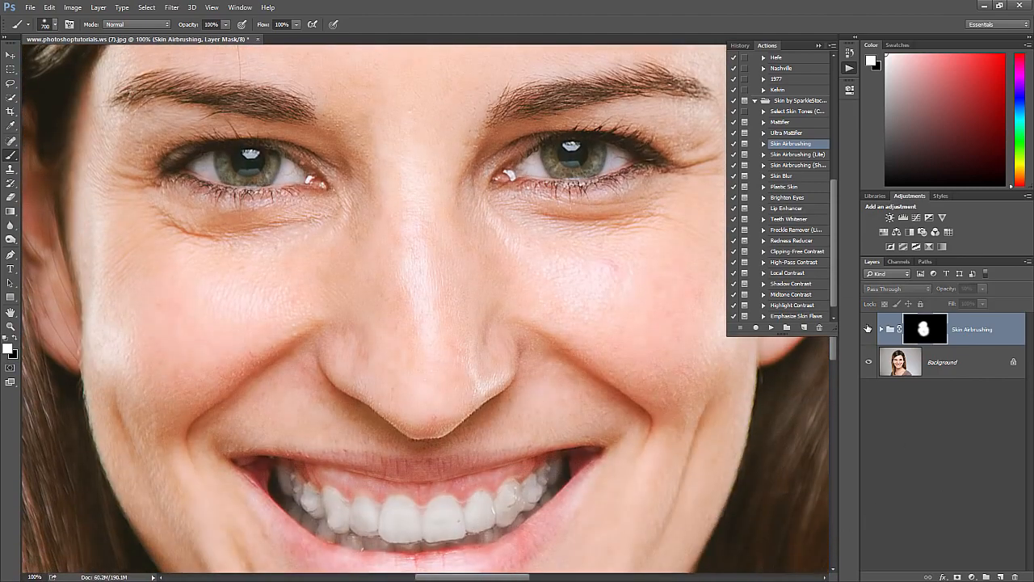
click(869, 329)
click(982, 288)
mouse_move(1010, 301)
mouse_down()
mouse_move(974, 301)
mouse_move(1020, 302)
mouse_move(995, 303)
mouse_up()
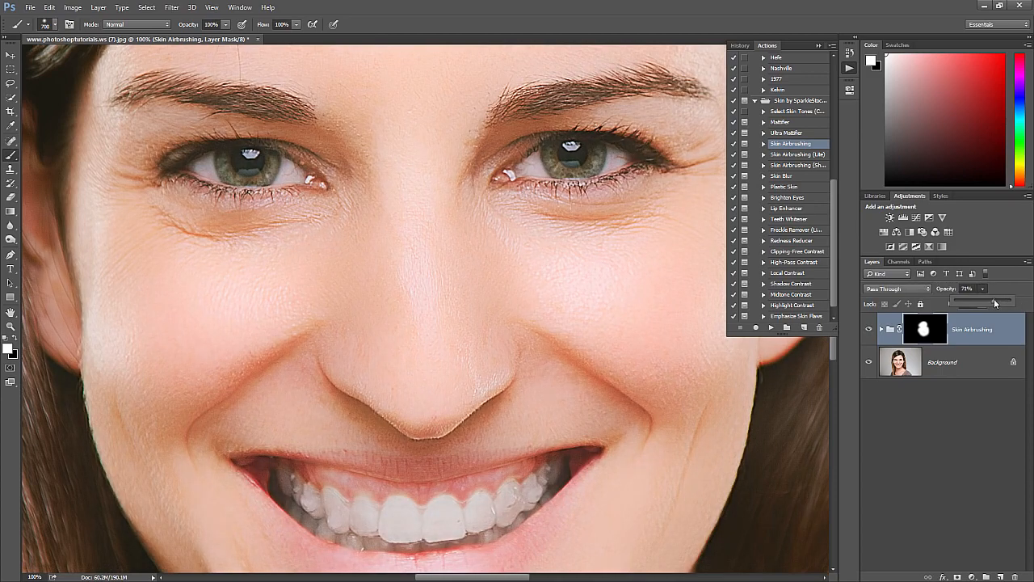
Step: Check the whole face before and after by hiding and reshowing the Skin Airbrushing group, and fit the portrait to the window
key(ctrl+minus)
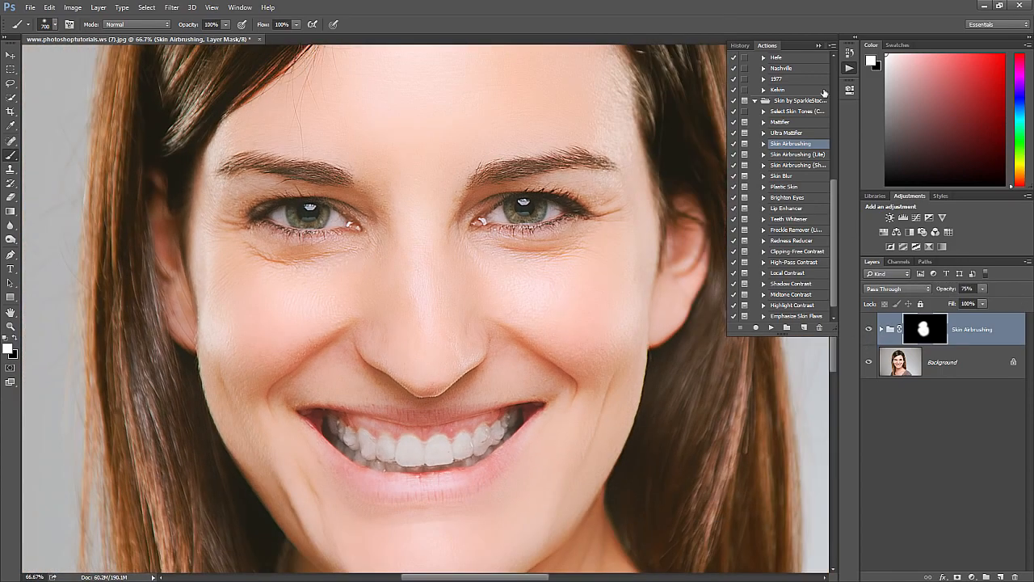
click(869, 328)
click(870, 332)
key(ctrl+0)
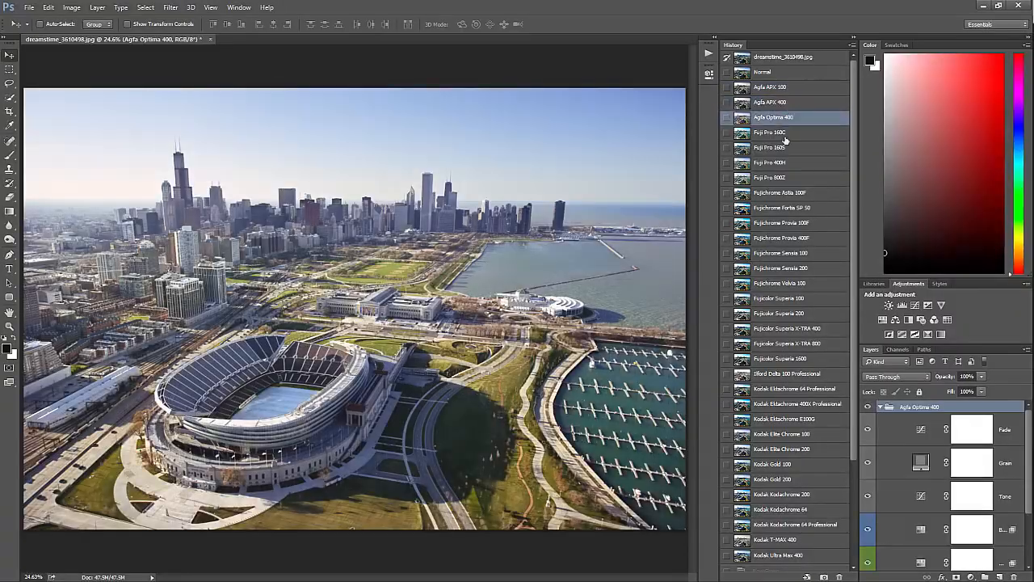
Step: Preview the Fuji film snapshots on the aerial city photo, from Fuji Pro 400H through Fujicolor Superia 1600
click(779, 162)
click(779, 192)
click(787, 210)
click(786, 224)
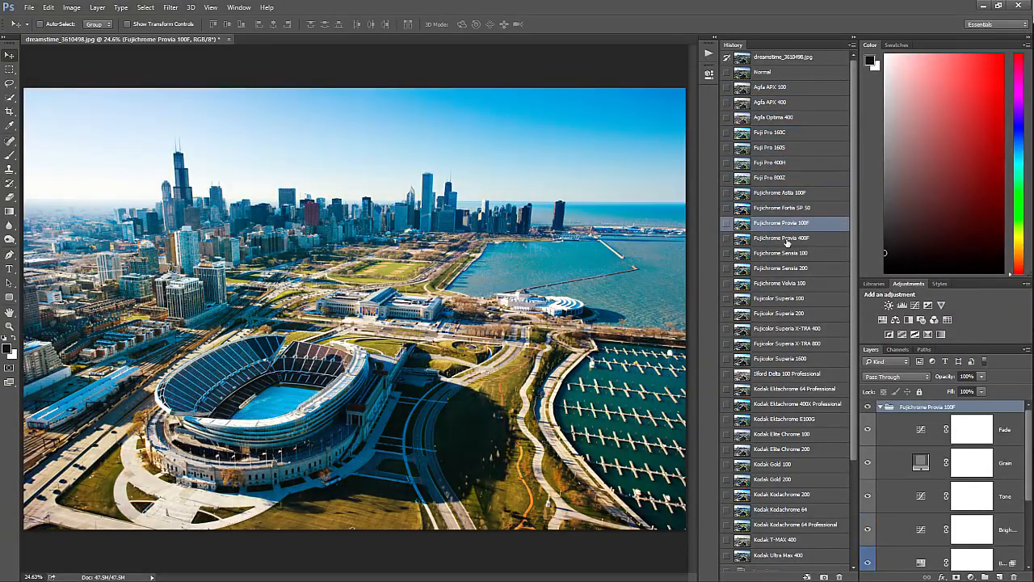
click(786, 254)
click(786, 283)
click(786, 300)
click(785, 328)
click(785, 343)
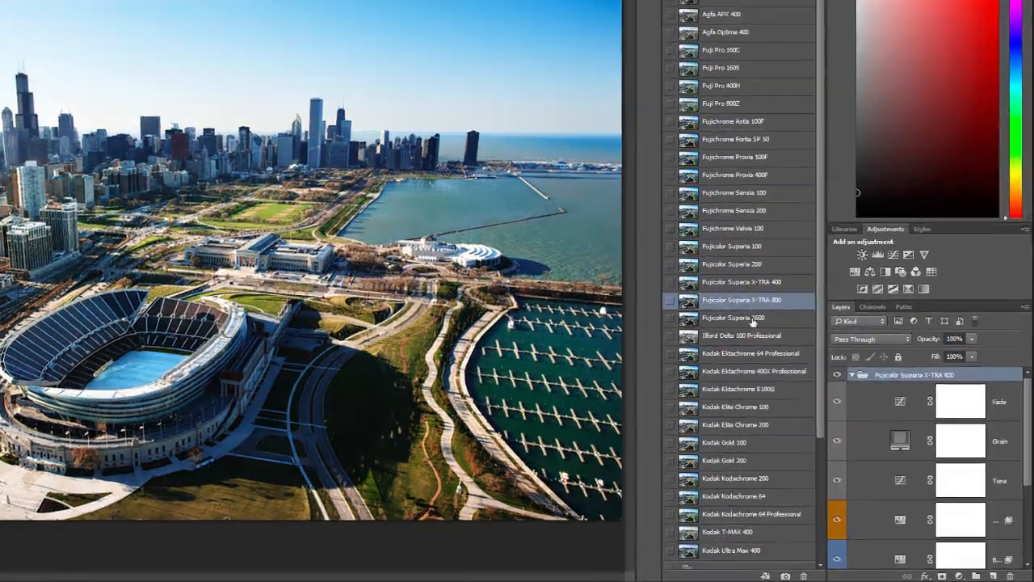
click(785, 359)
Step: Preview the Ilford and Kodak film snapshots on the city photo, from Ilford Delta 100 Professional through Kodak Kodachrome 64 Professional
click(787, 374)
double_click(789, 389)
click(778, 405)
click(785, 420)
click(661, 360)
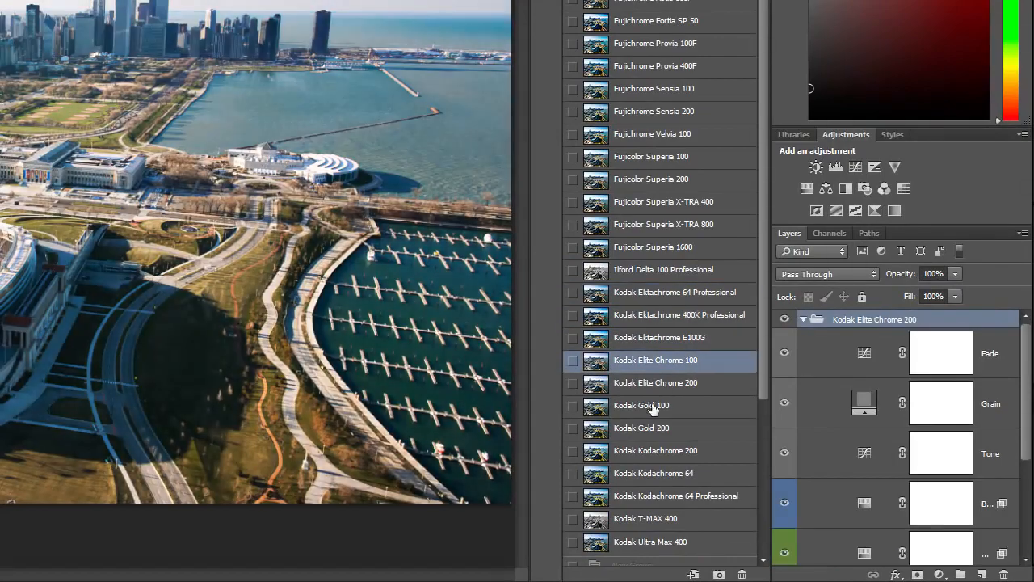
click(659, 382)
click(657, 405)
click(656, 427)
click(654, 450)
click(651, 473)
click(646, 496)
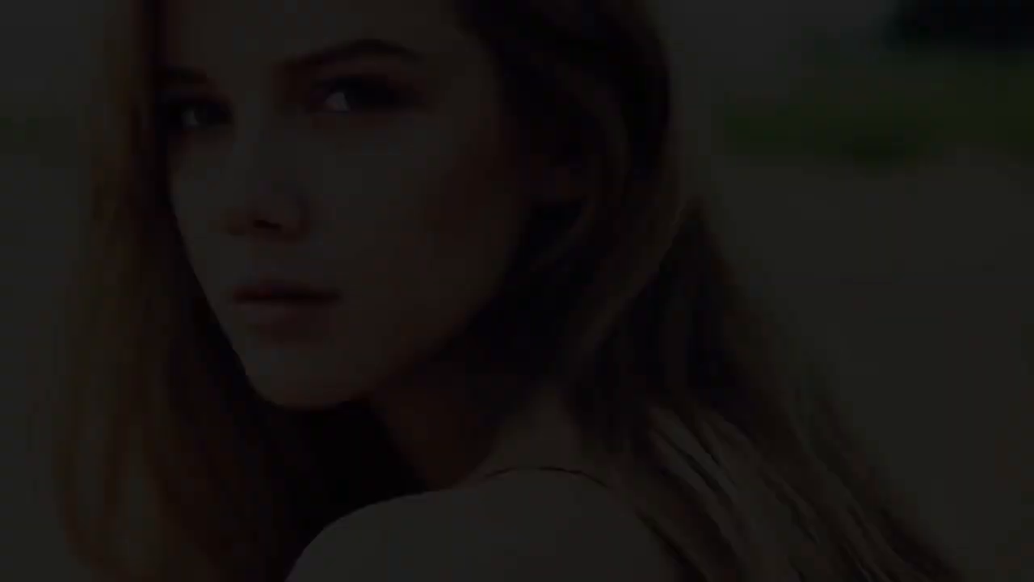